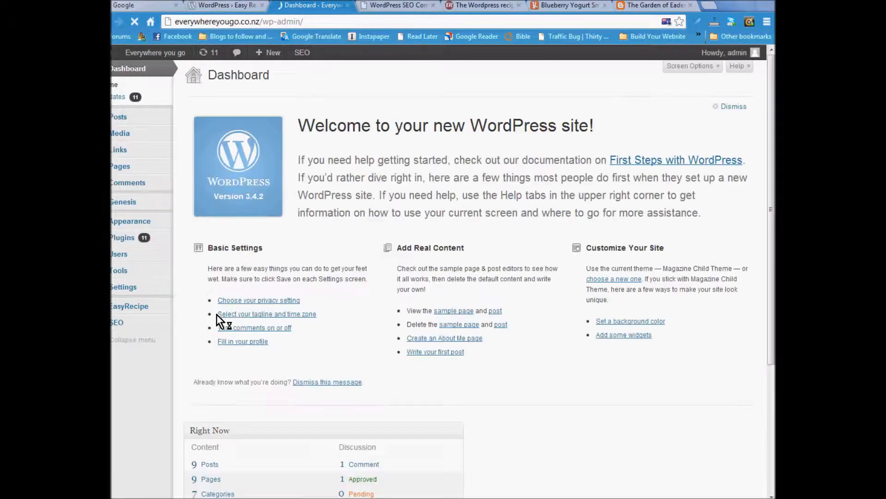
- Log the admin account out from the 'Howdy, admin' menu
mouse_move(736, 52)
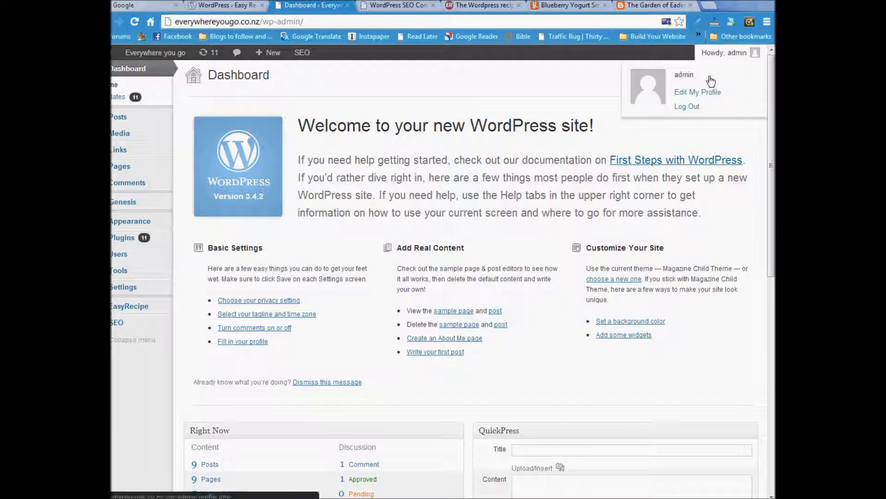
left_click(688, 106)
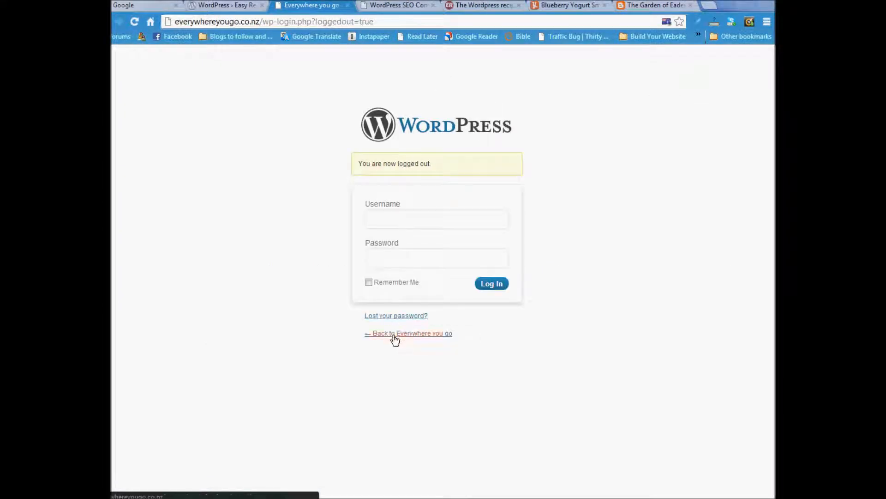
- Return to the site homepage and load its /wp-admin address
left_click(393, 334)
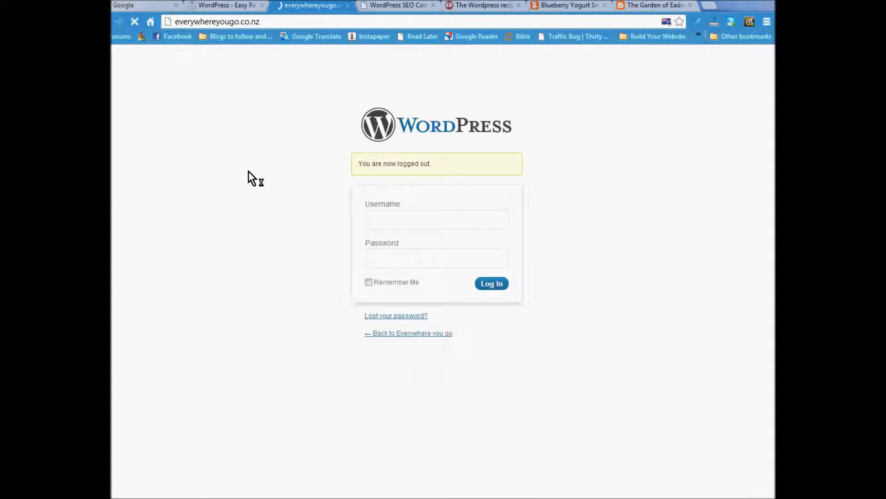
left_click(283, 22)
left_click(290, 21)
type("/wp-a")
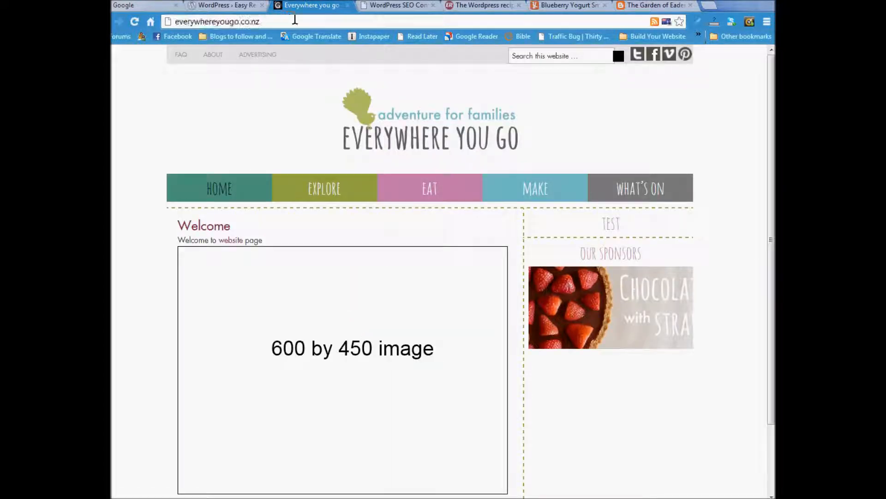
type("dmin")
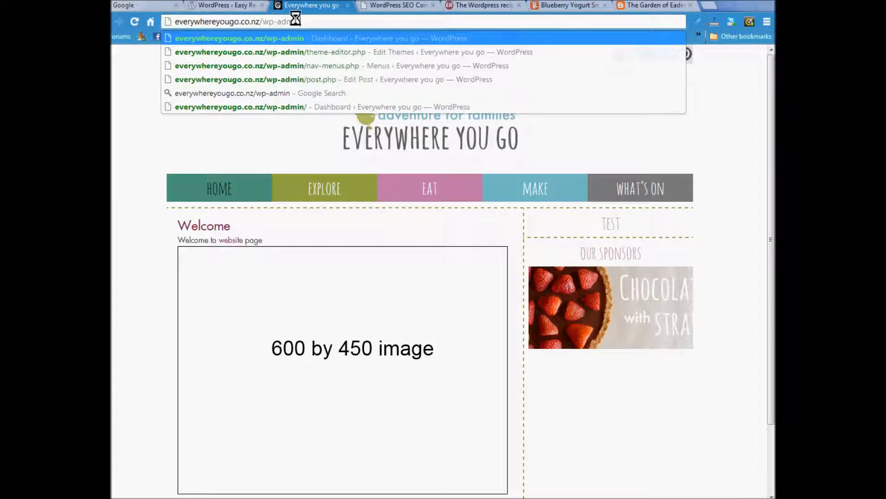
key("Return")
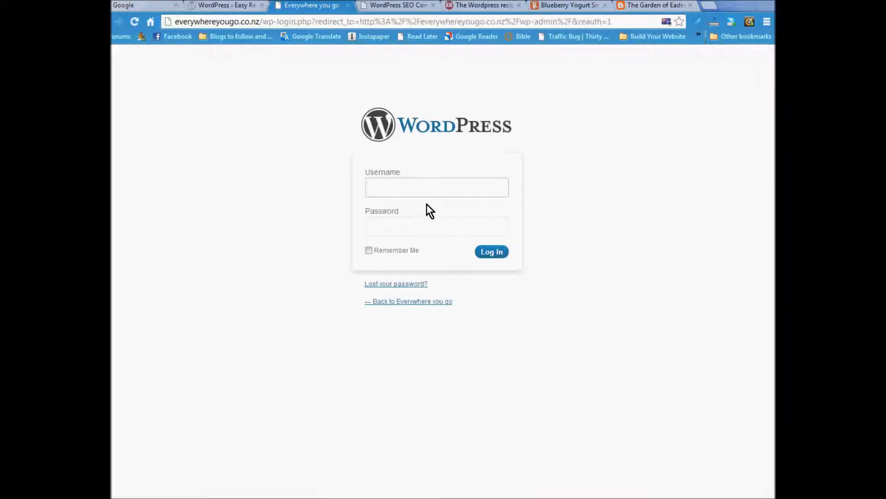
- Sign in with the username admin and the account password
type("admin")
key("Down")
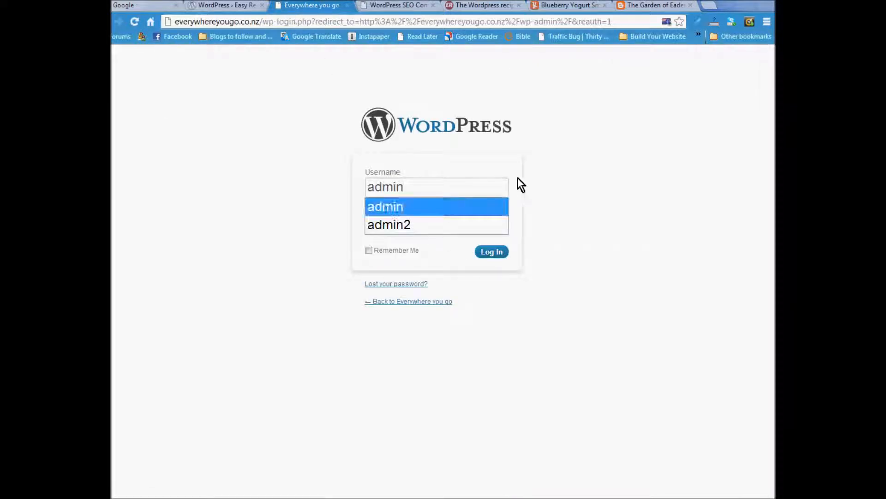
key("Return")
left_click(380, 224)
type("••••")
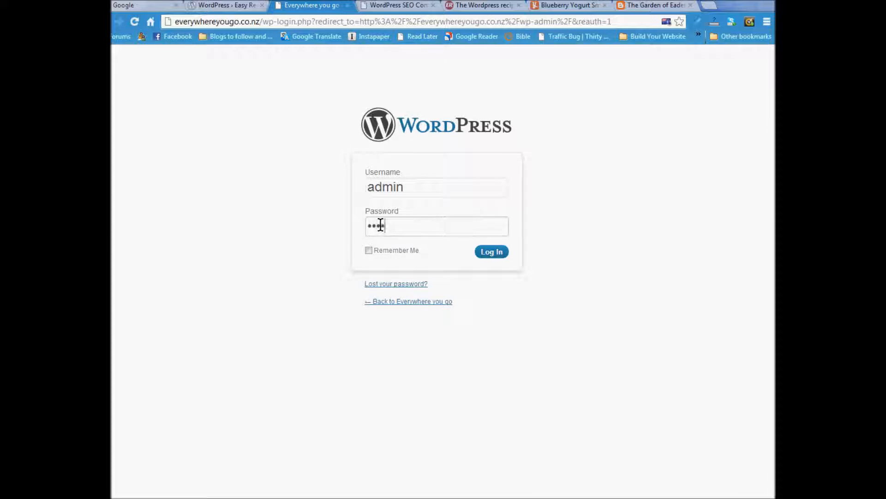
left_click(487, 253)
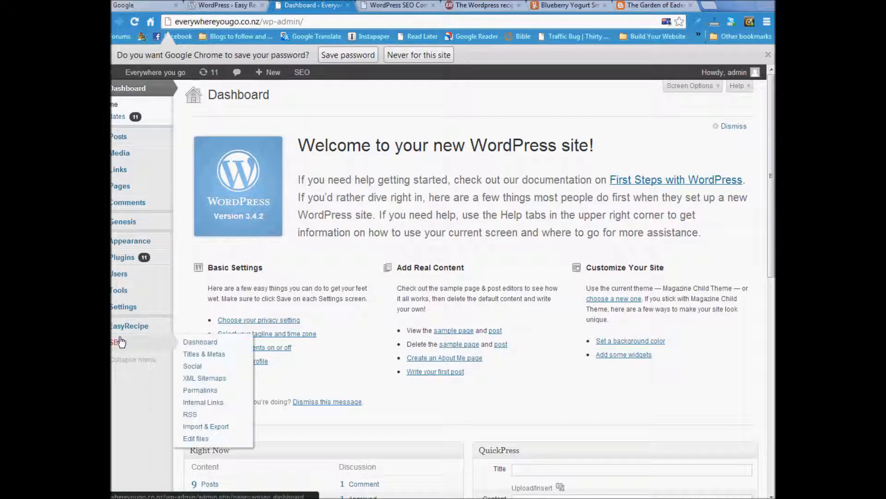
- Start a new post, review the All Posts list, then return to the new post editor
mouse_move(134, 137)
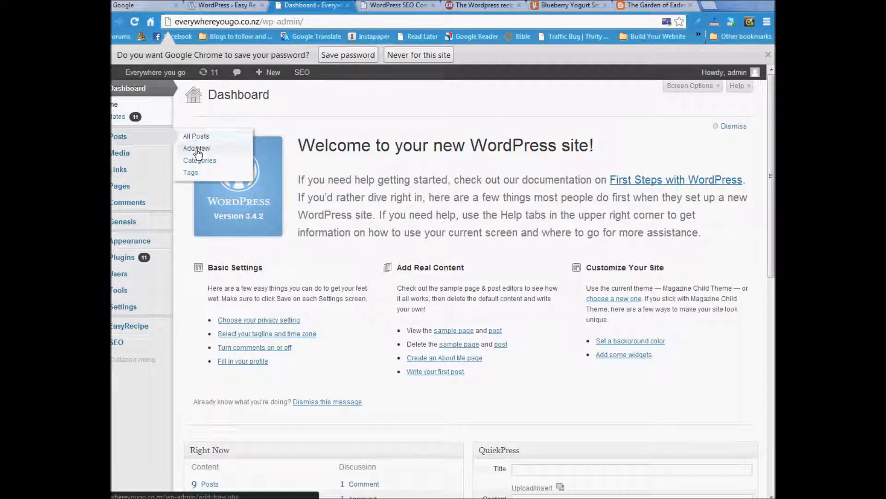
left_click(197, 149)
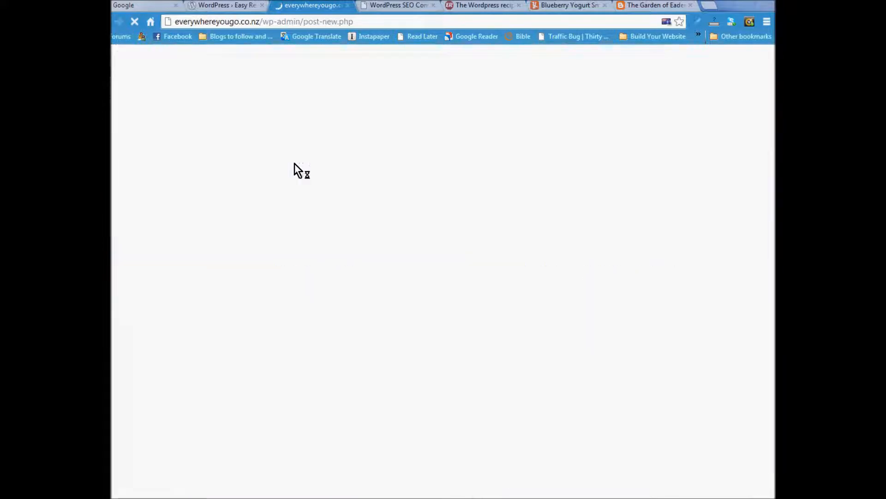
left_click(119, 104)
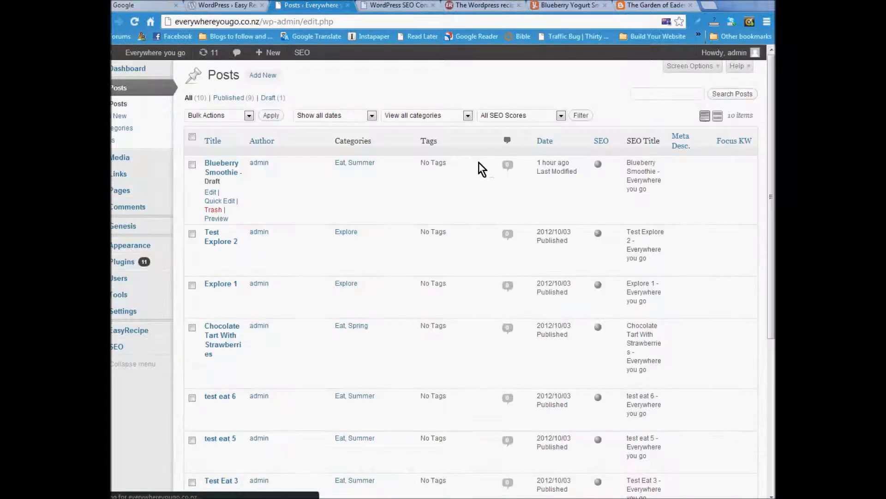
scroll(305, 244, "down", 5)
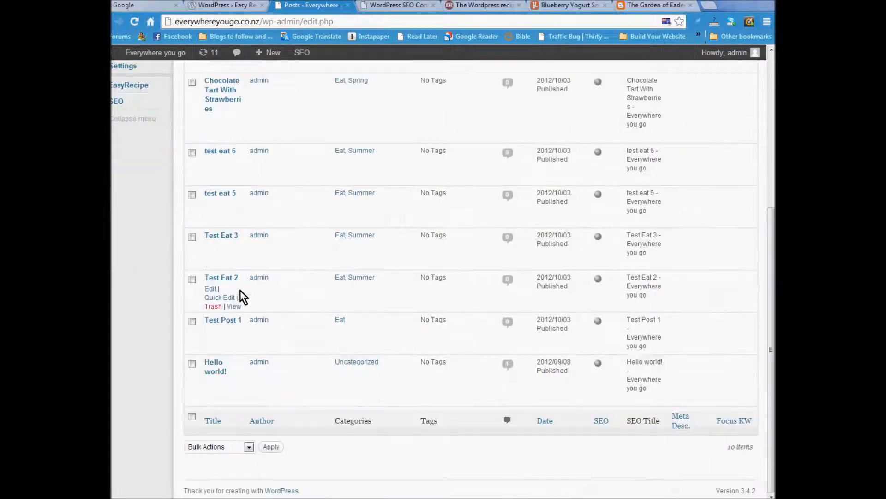
scroll(300, 243, "up", 5)
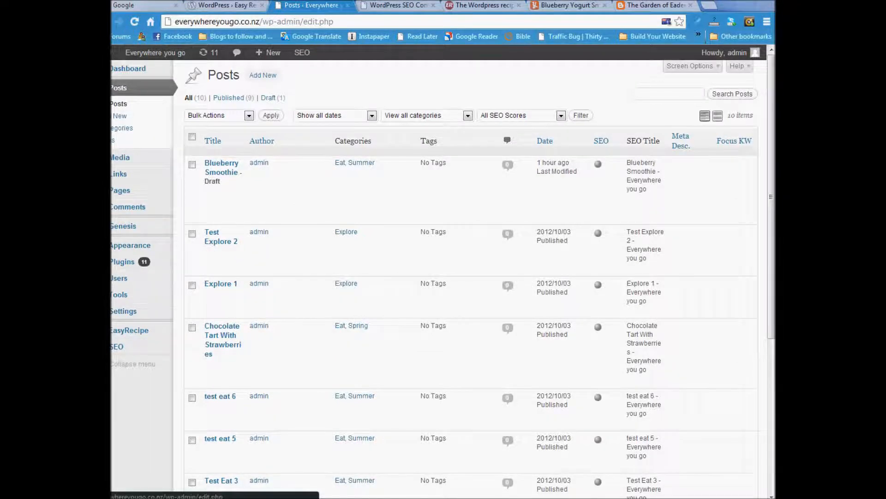
left_click(102, 22)
- Title the post 'Blueberry Smoothie' and tick the Eat and Summer categories
left_click(328, 102)
type("Blueb")
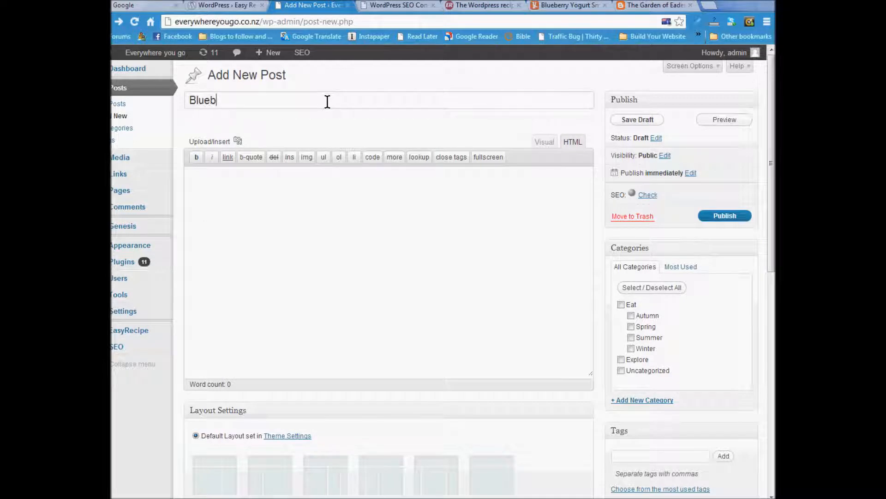
type("erry Smoothie")
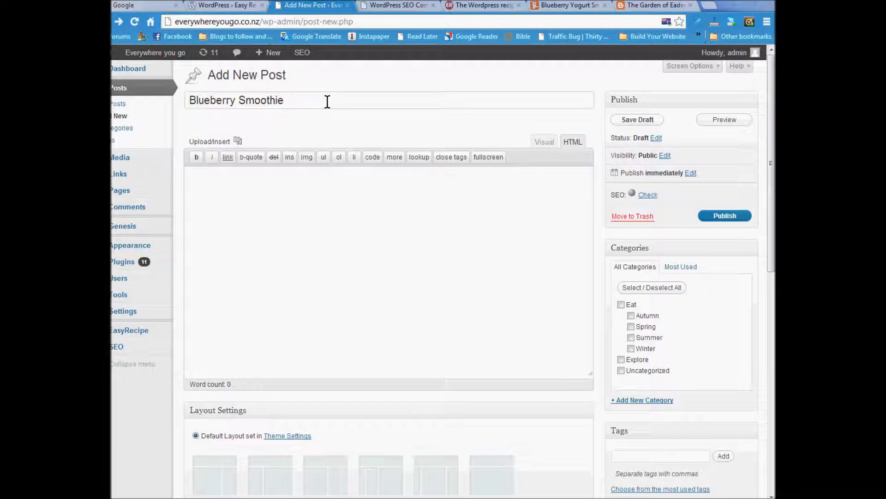
left_click(195, 208)
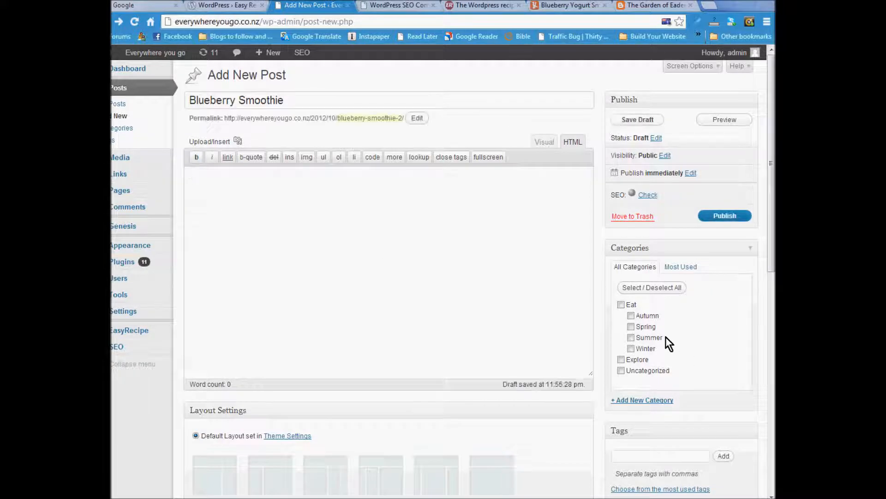
left_click(631, 337)
left_click(208, 191)
- Upload the Blueberry-full width photo from the Blueberries folder through Add Media
left_click(240, 142)
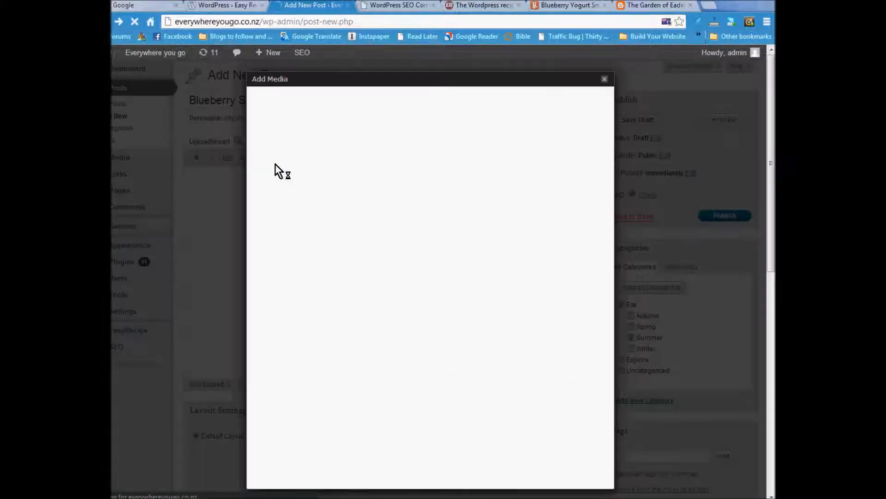
left_click(283, 148)
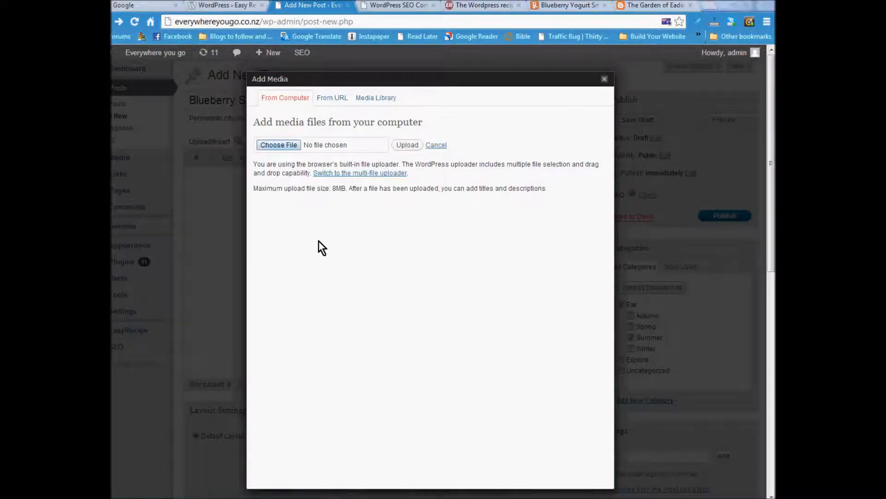
double_click(290, 116)
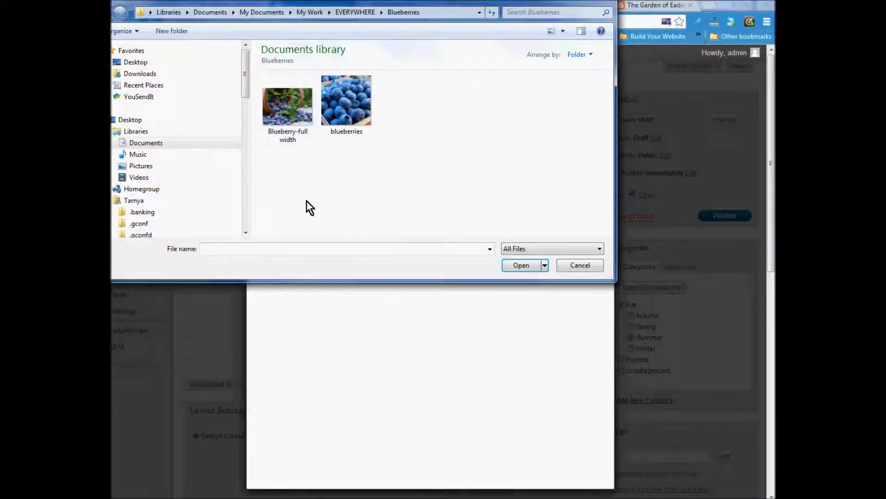
left_click(285, 111)
left_click(523, 265)
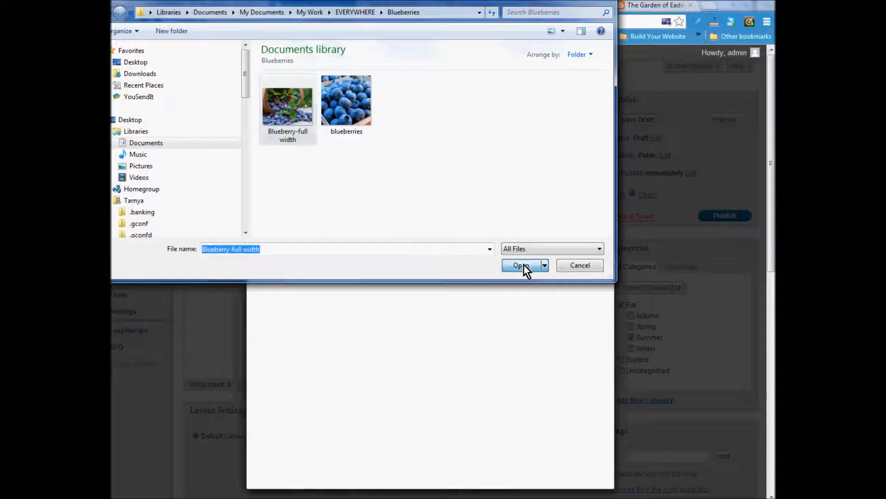
left_click(406, 144)
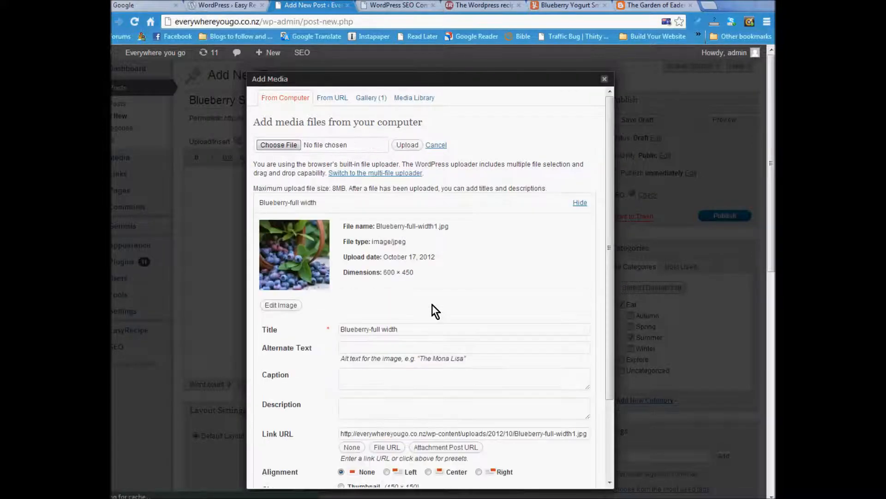
- Set the photo's title and alt text to 'Blueberry Smoothie' and insert it at full size
scroll(435, 297, "down", 1)
scroll(435, 297, "up", 1)
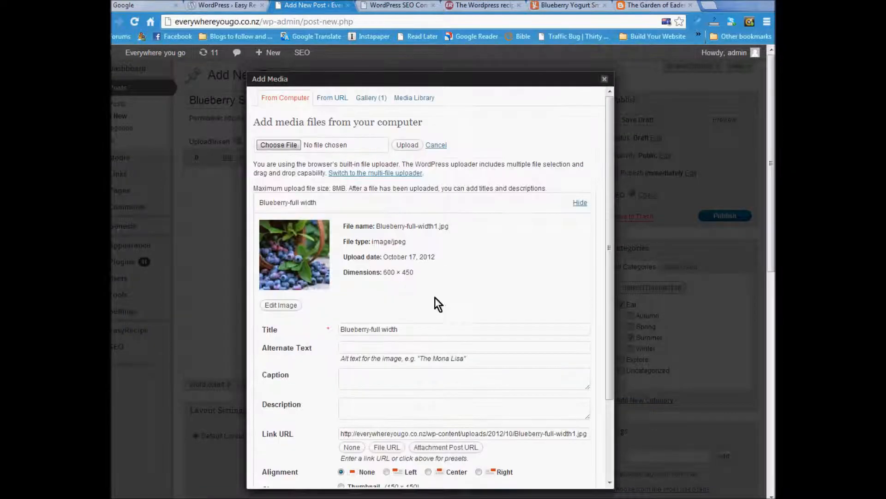
scroll(390, 271, "down", 2)
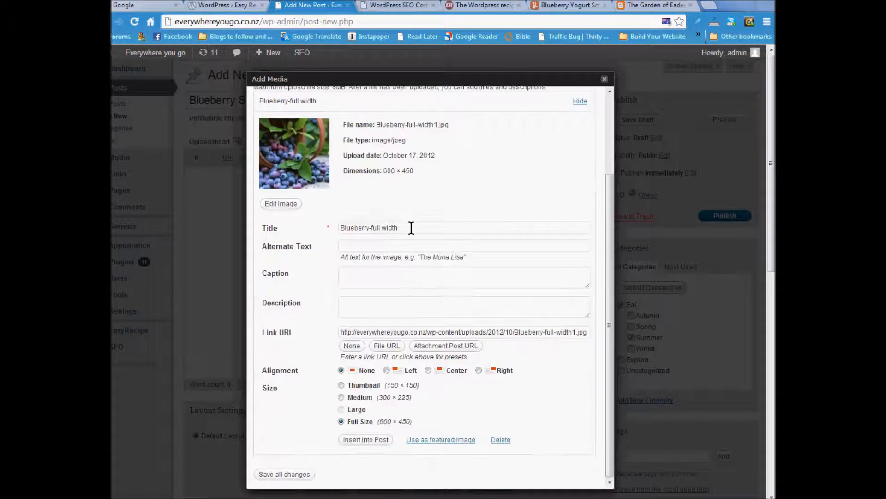
left_click_drag(409, 228, 320, 226)
type("Bl")
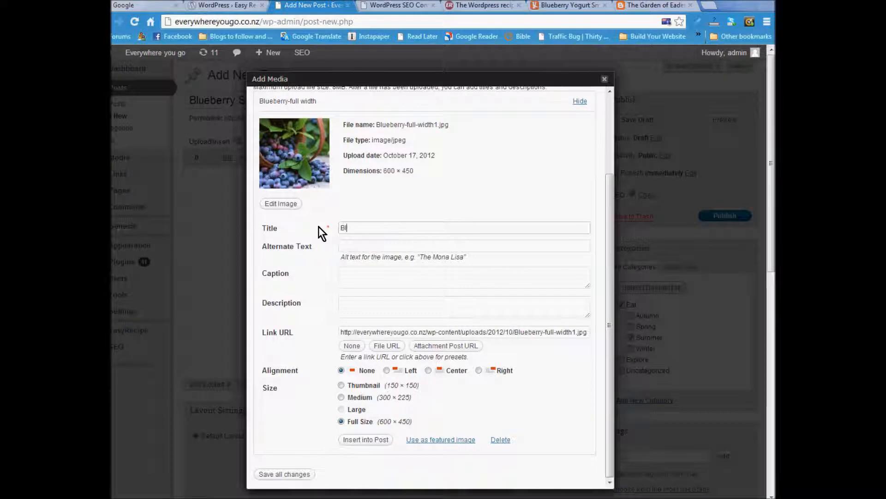
type("ueberry Smoothie")
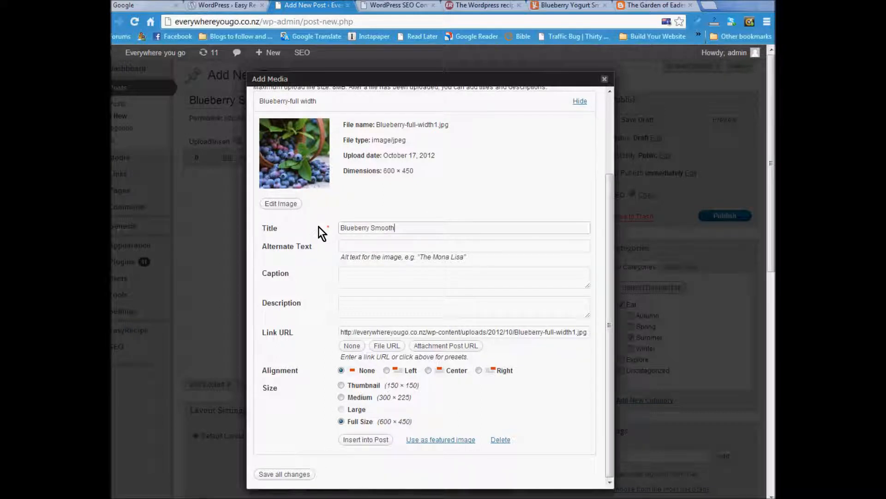
left_click_drag(407, 227, 341, 230)
key("ctrl+c")
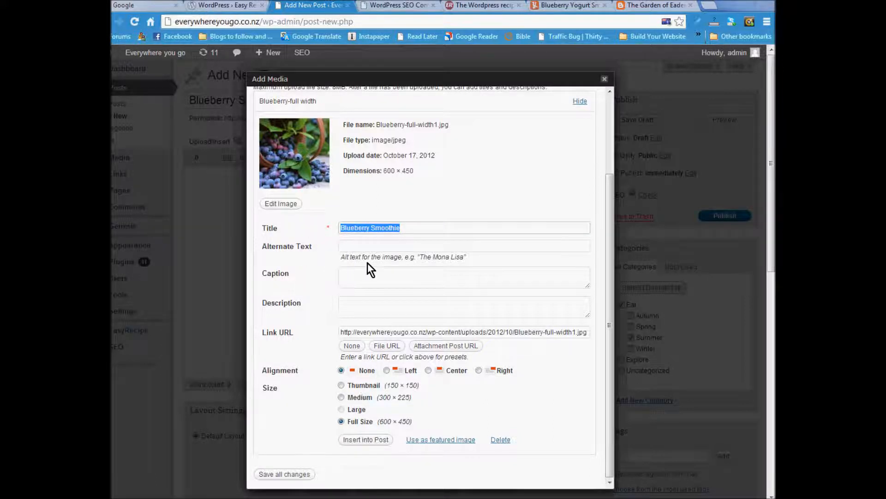
left_click(365, 246)
key("ctrl+v")
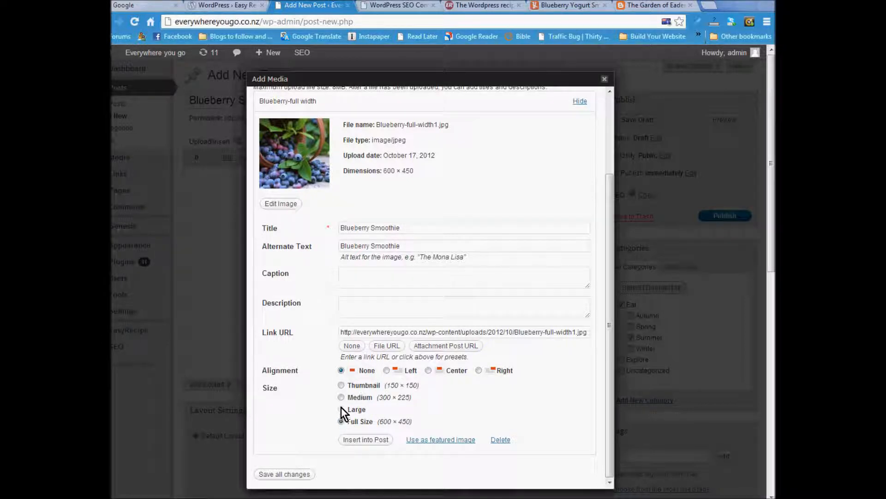
left_click(341, 385)
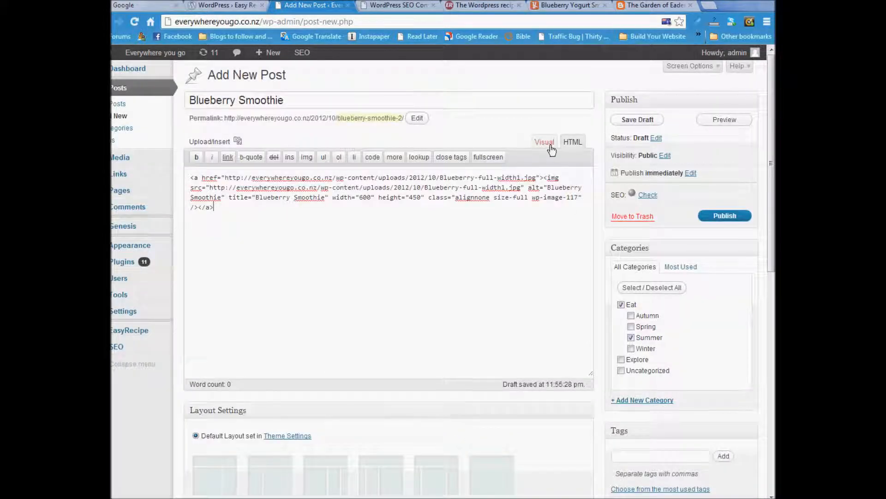
- Type 'I love blueberries!' on a new line below the photo in the Visual editor
left_click(544, 142)
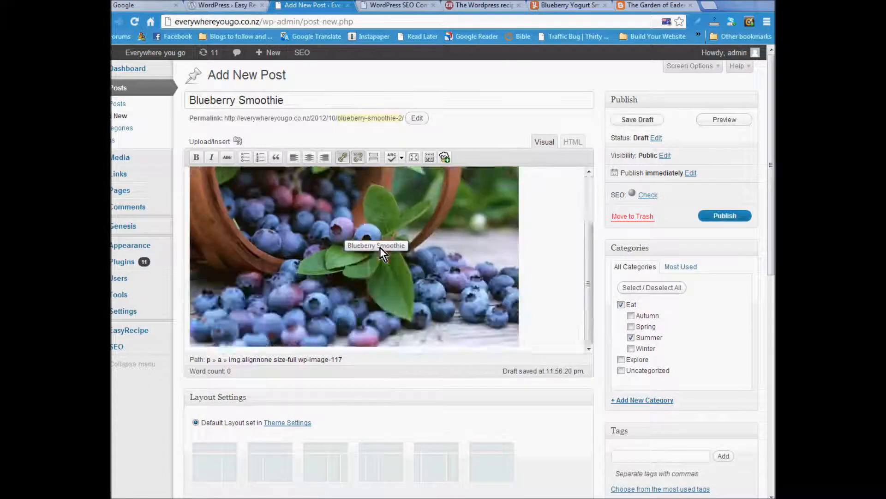
left_click(573, 143)
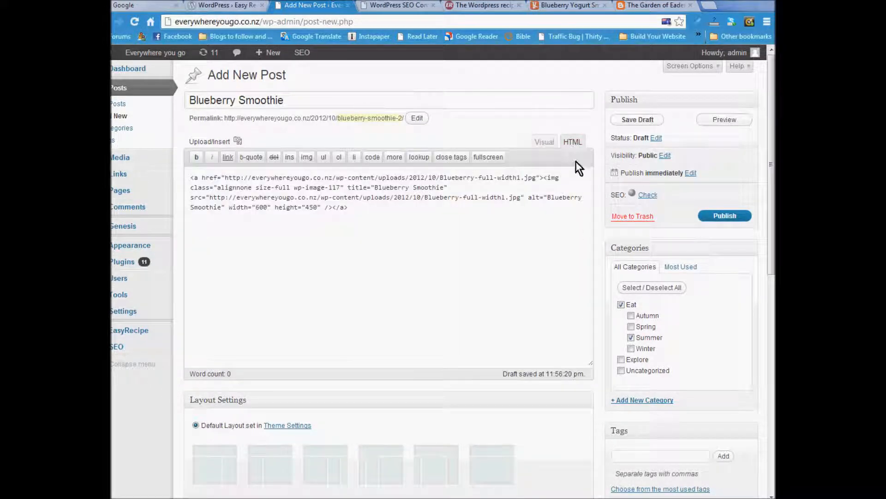
left_click(538, 145)
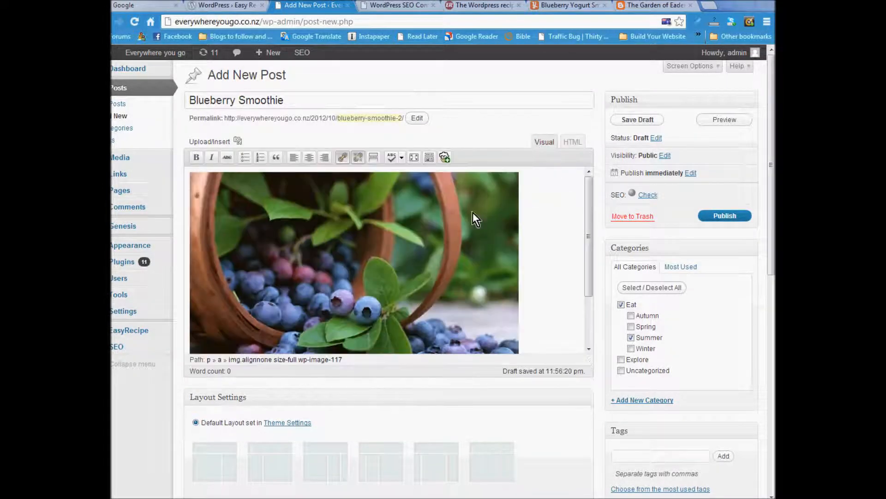
scroll(462, 231, "down", 1)
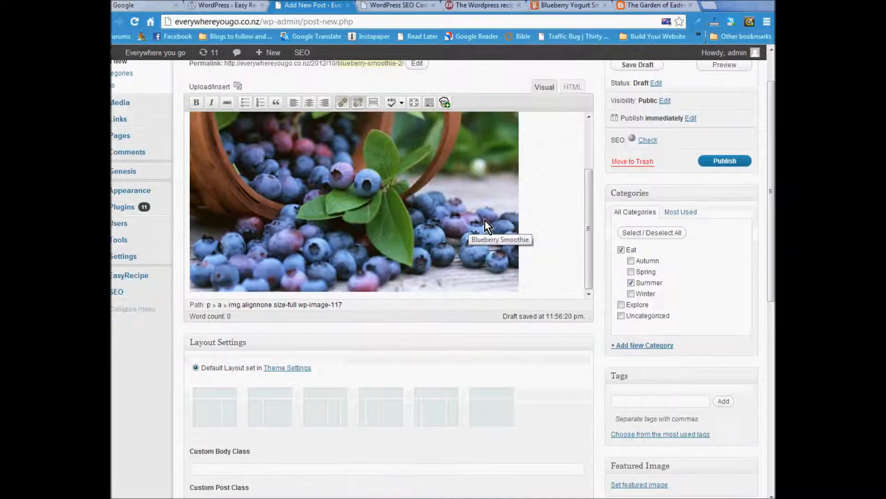
left_click(531, 213)
type("I love blueberries!")
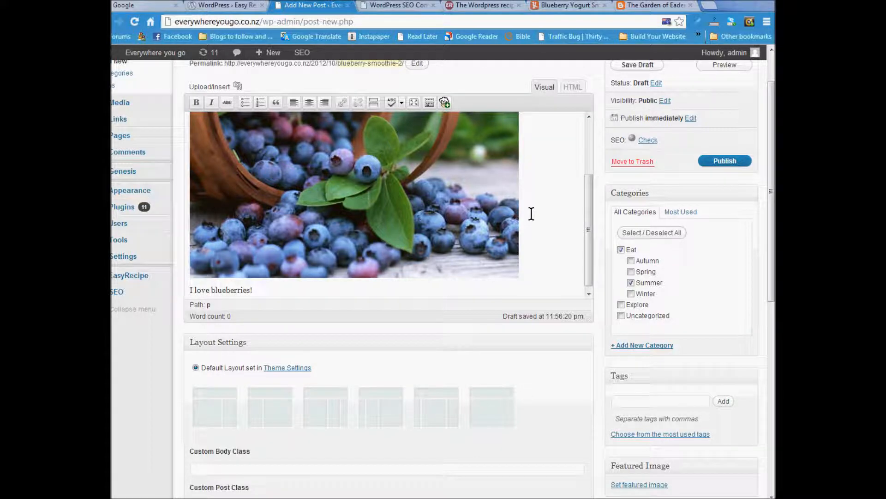
scroll(531, 214, "down", 2)
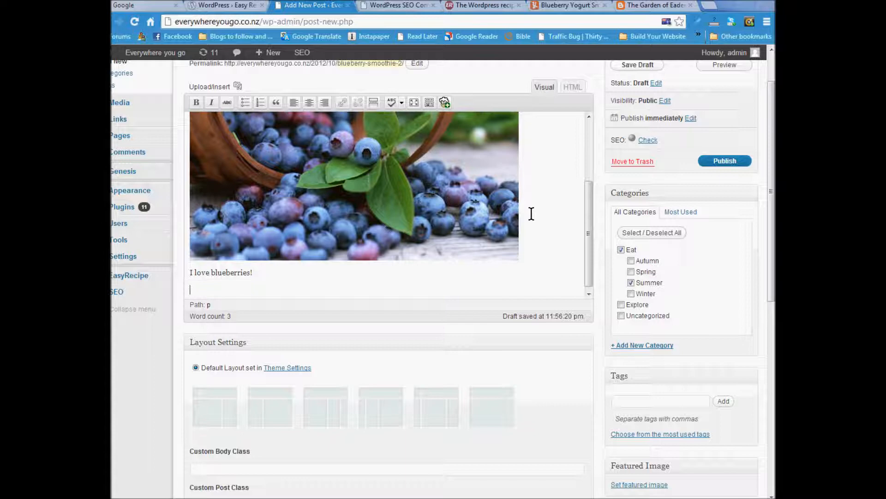
- Start an EasyRecipe card, paste the six ingredients, and enter 'Mix in food processor'
left_click(446, 103)
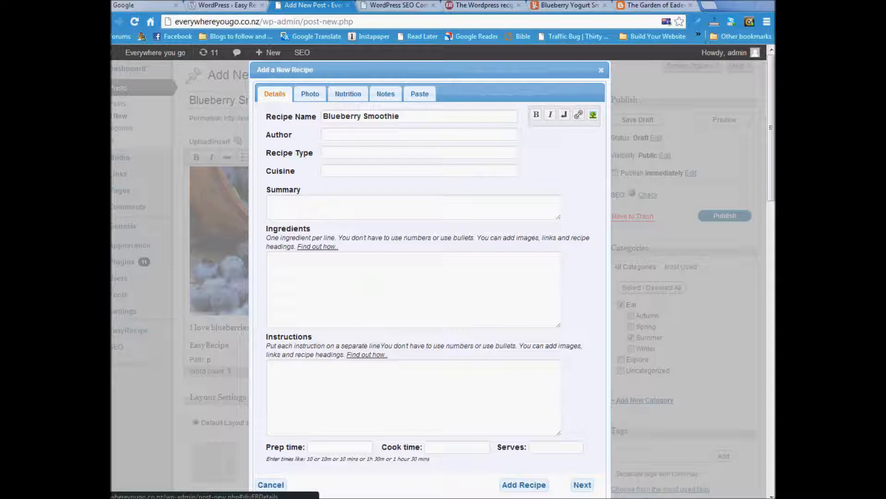
left_click_drag(885, 103, 885, 139)
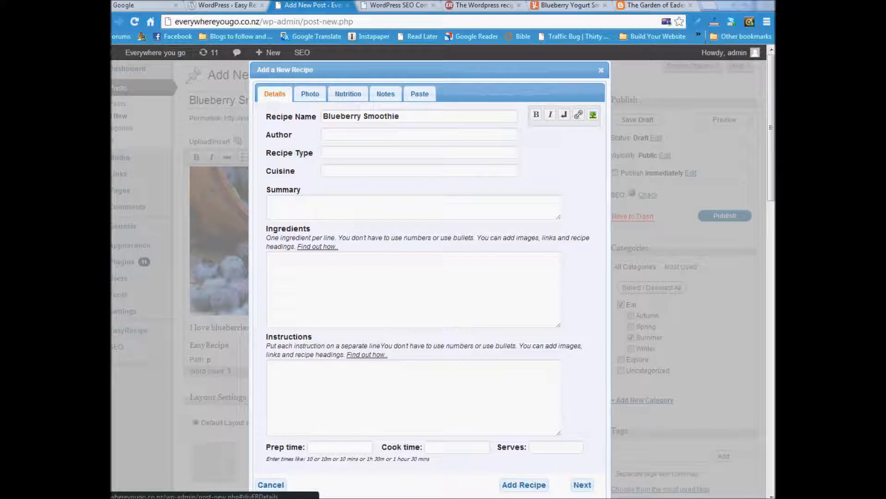
left_click(301, 269)
type("1 cup plain yogurt 1 cup blueberries (fruit) milk honey ice 1-2 tsps sugar")
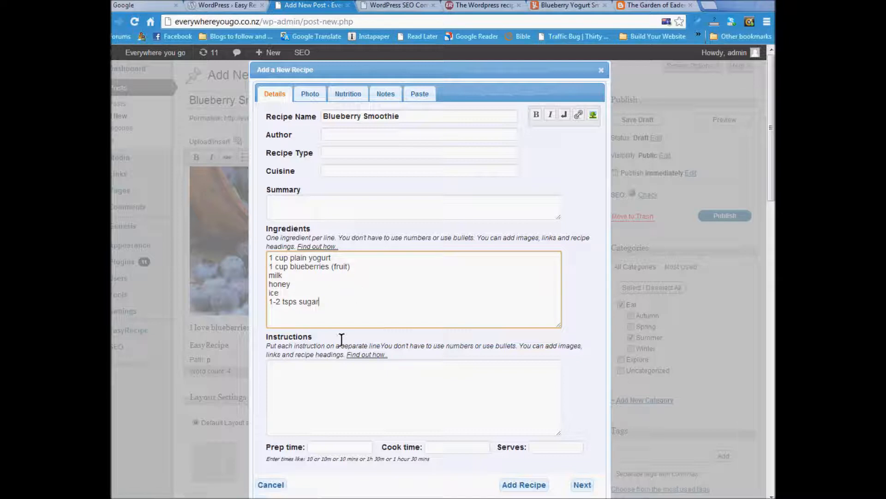
left_click(308, 379)
type("Mix")
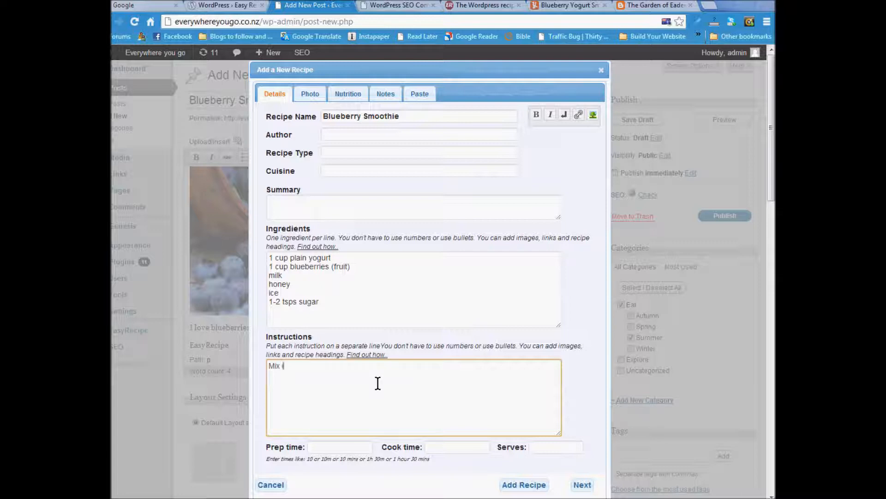
type(" in food processor")
- Set prep time to 5 and servings to 2, then add the recipe to the post
left_click(342, 448)
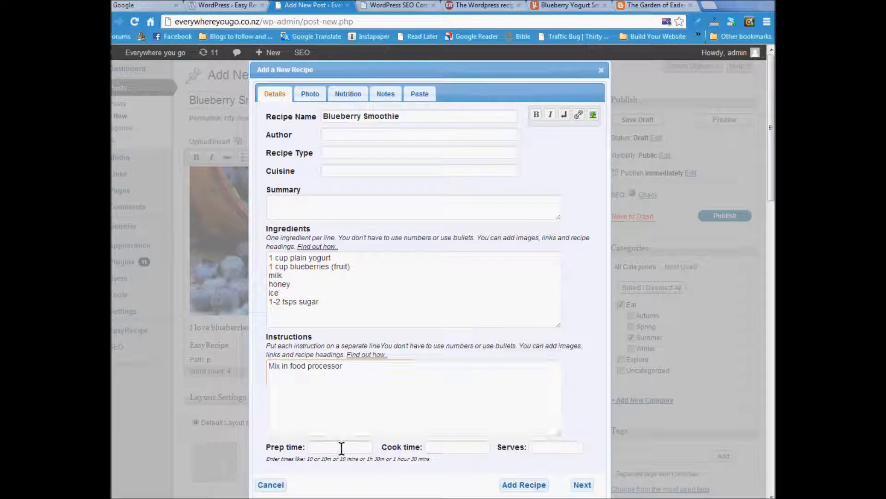
type("5")
left_click(442, 445)
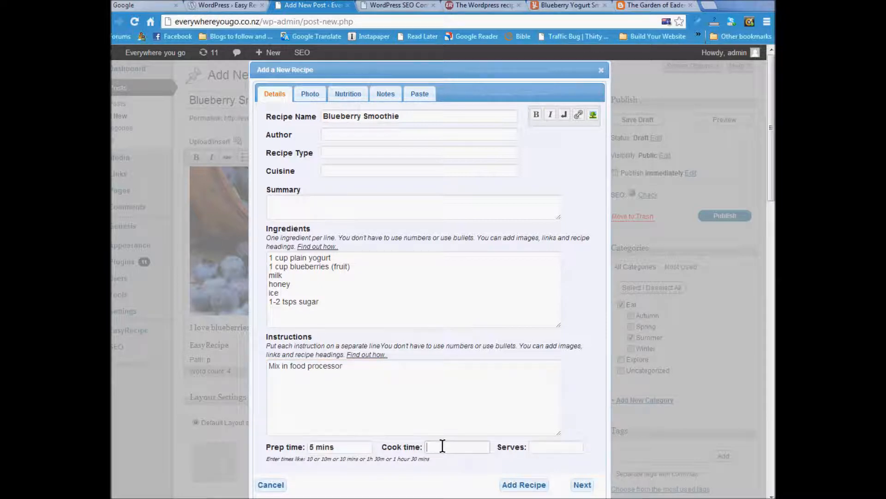
left_click(547, 446)
type("2")
left_click(309, 93)
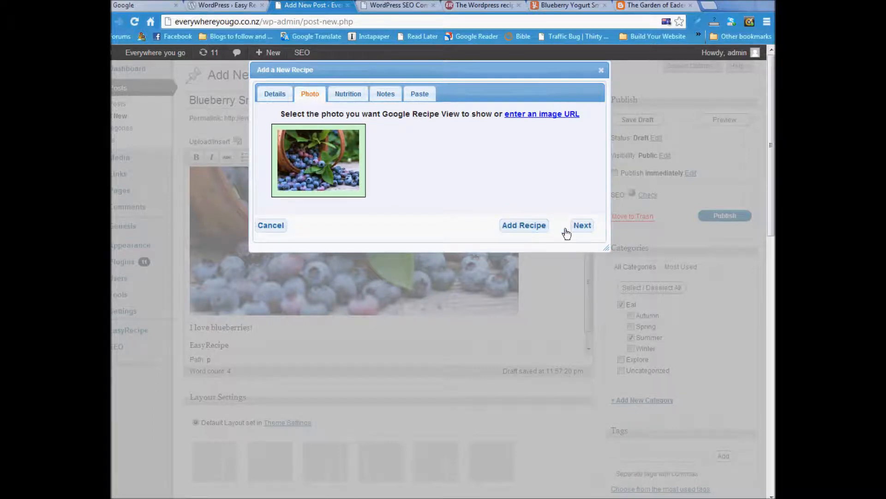
left_click(513, 230)
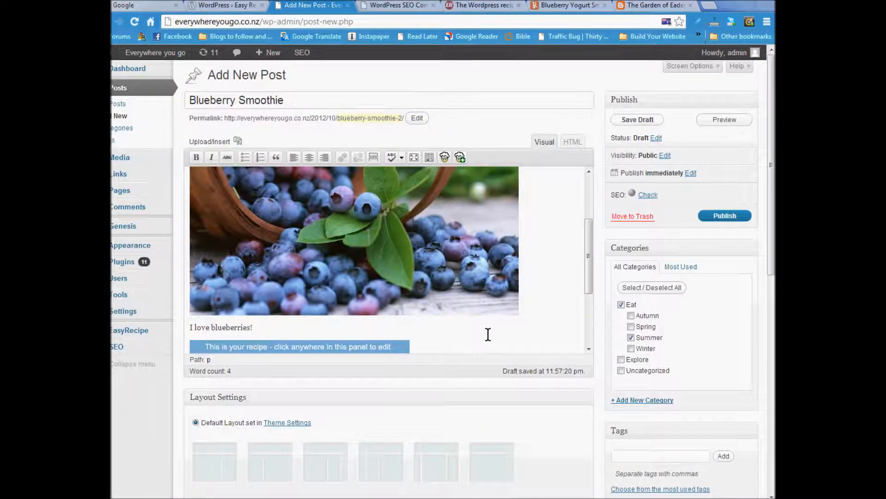
scroll(486, 333, "down", 3)
scroll(531, 402, "down", 5)
- Upload the blueberries image and mark it as the featured image
left_click(635, 320)
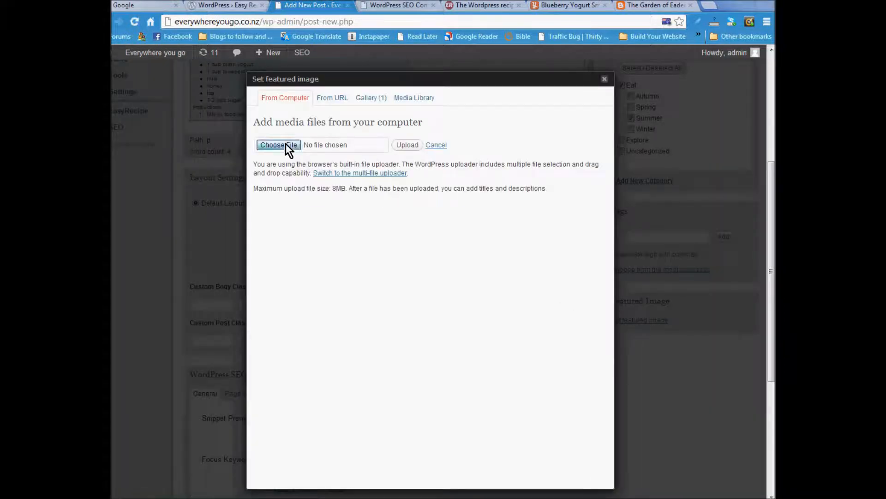
left_click(286, 143)
left_click(351, 104)
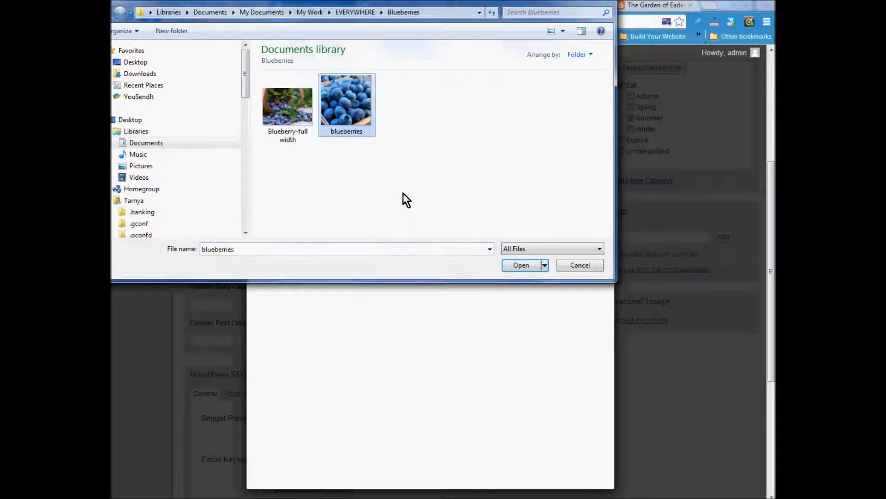
left_click(522, 267)
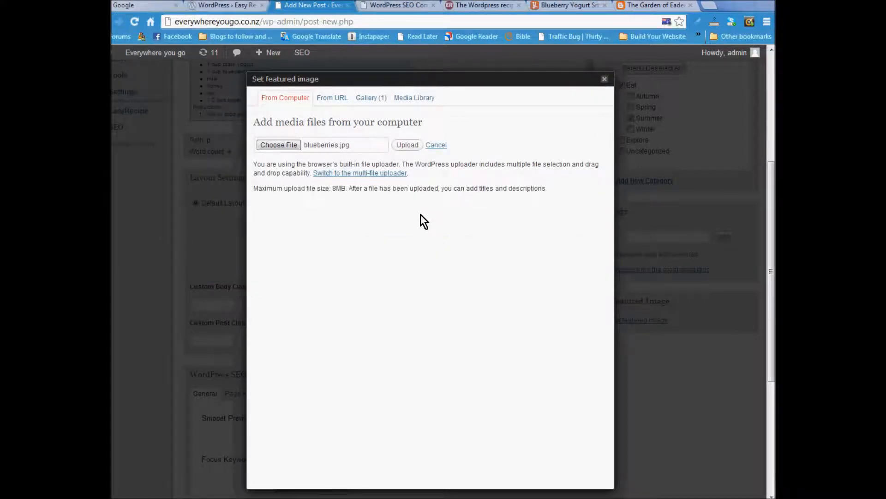
left_click(407, 145)
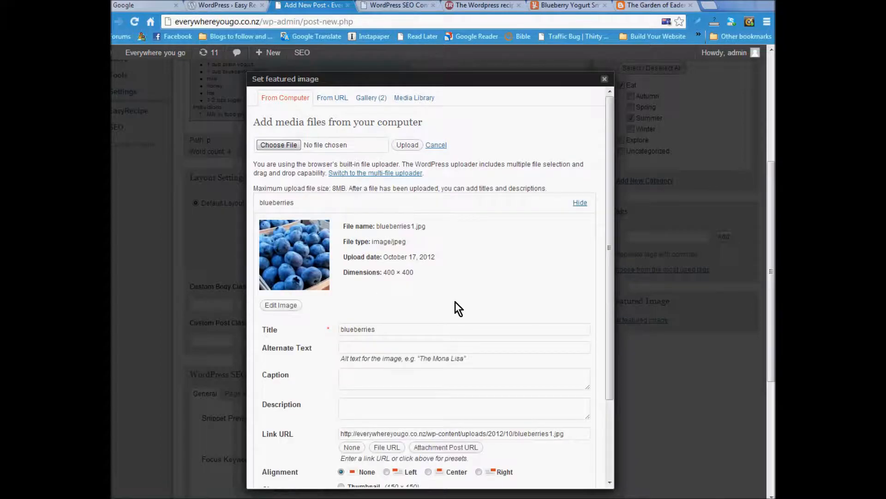
scroll(455, 301, "down", 2)
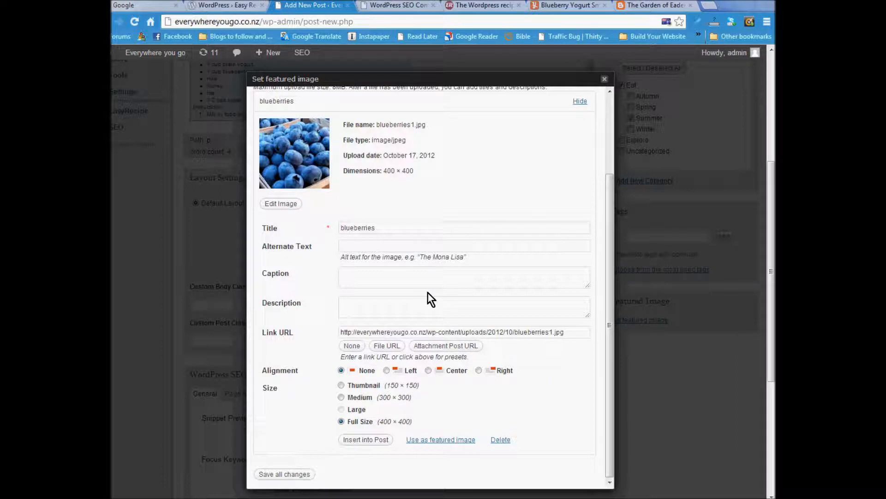
left_click(433, 439)
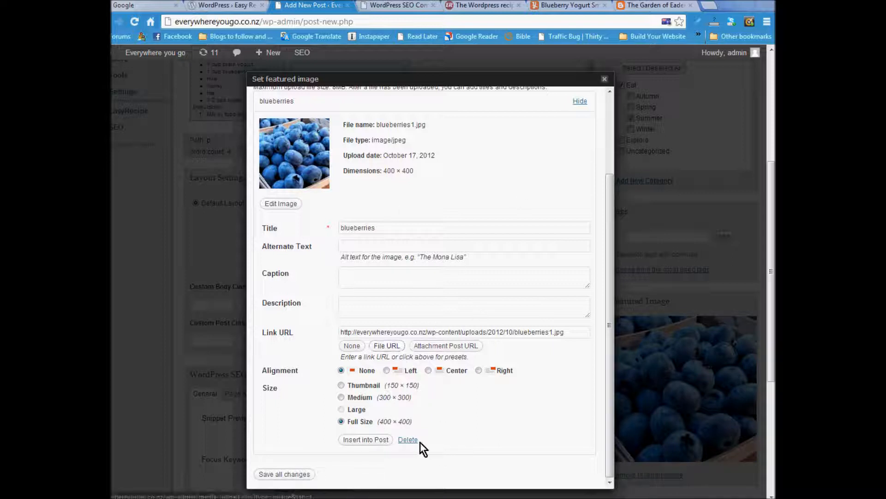
- Save the blueberries image's attachment details and close the chooser
scroll(392, 226, "up", 3)
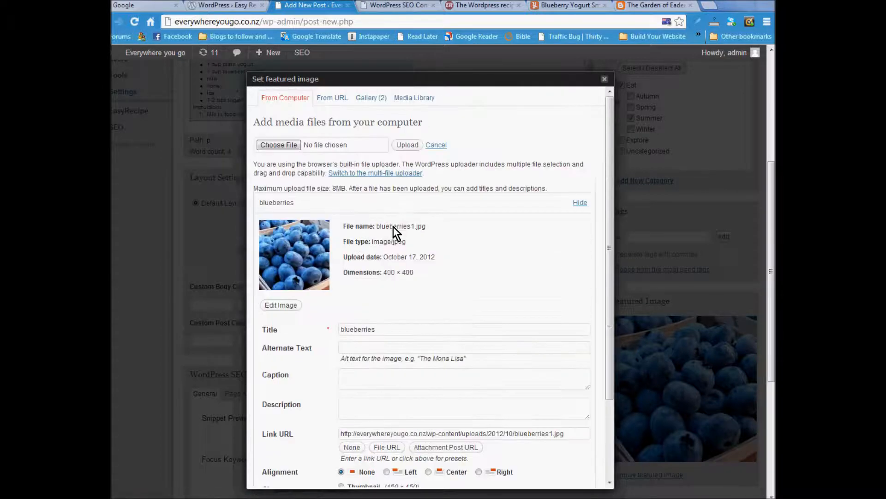
left_click(580, 203)
scroll(514, 297, "down", 5)
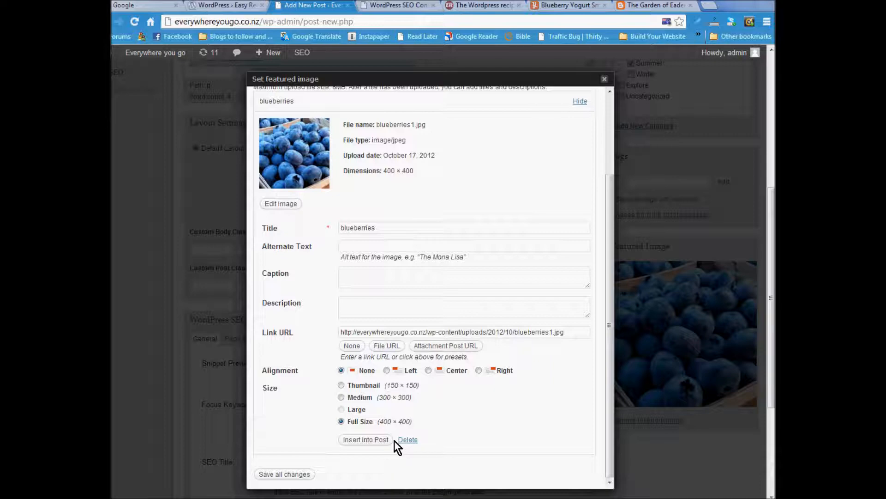
scroll(503, 430, "up", 3)
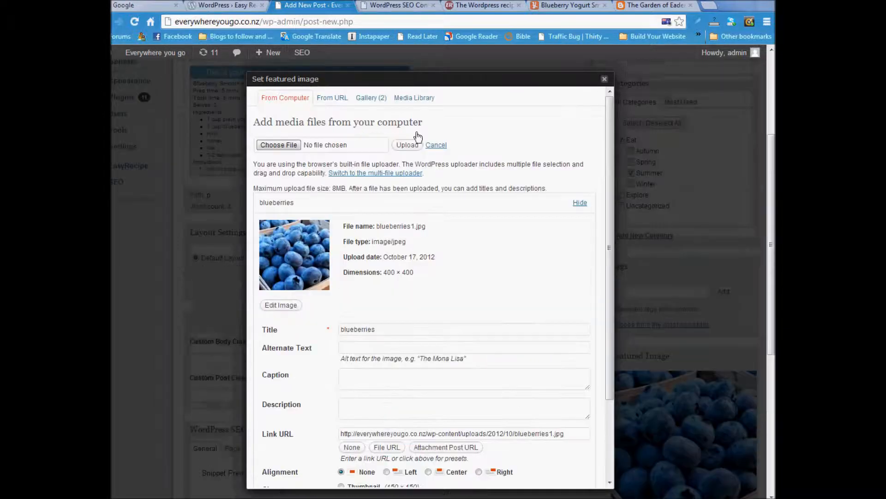
scroll(522, 351, "down", 3)
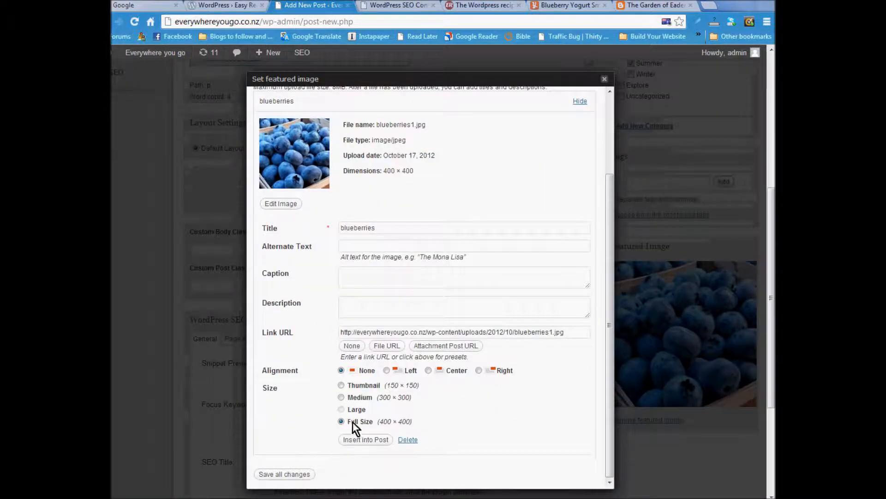
left_click(292, 474)
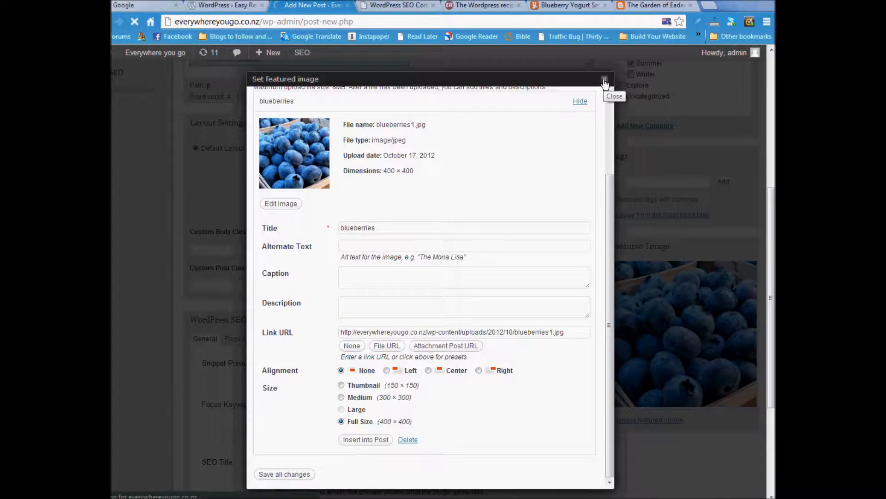
left_click(605, 80)
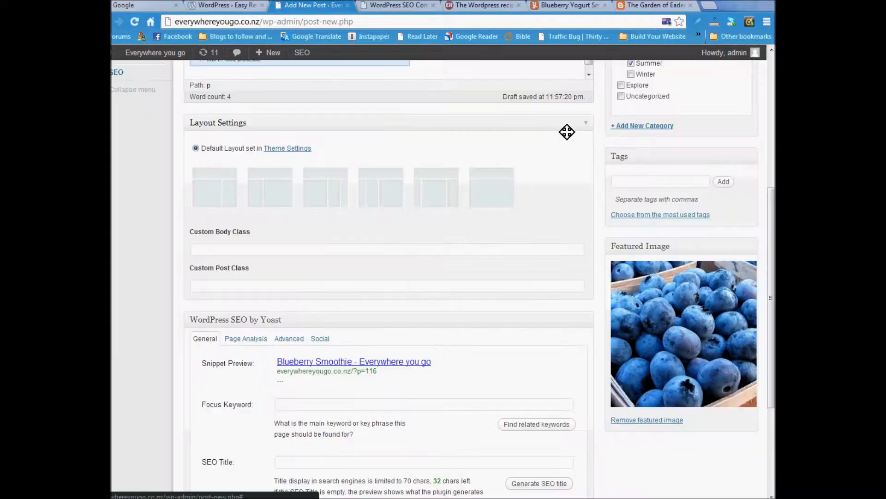
- Reset the featured image to the blueberries photo from the post's Gallery
left_click(651, 421)
left_click(649, 266)
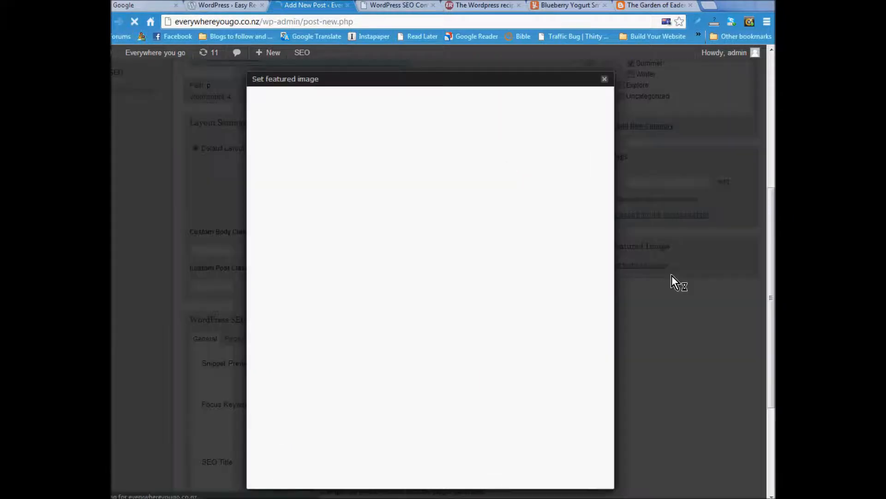
left_click(375, 97)
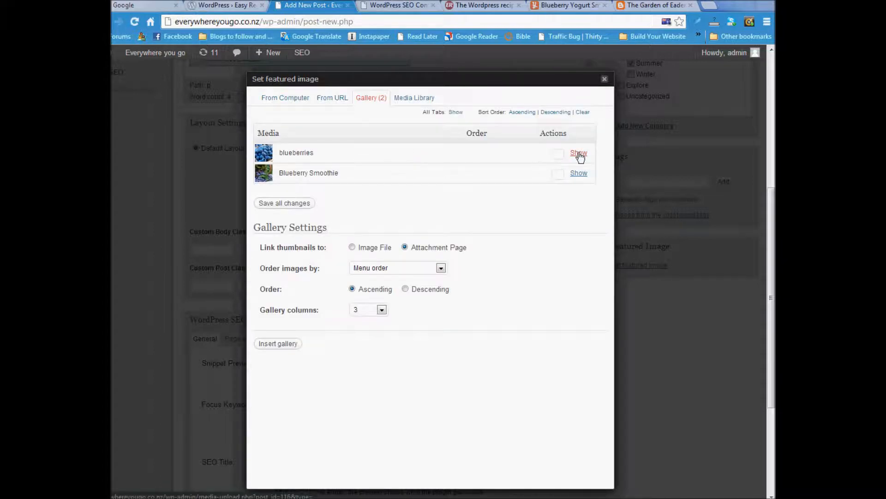
left_click(579, 154)
scroll(420, 365, "down", 2)
left_click(450, 358)
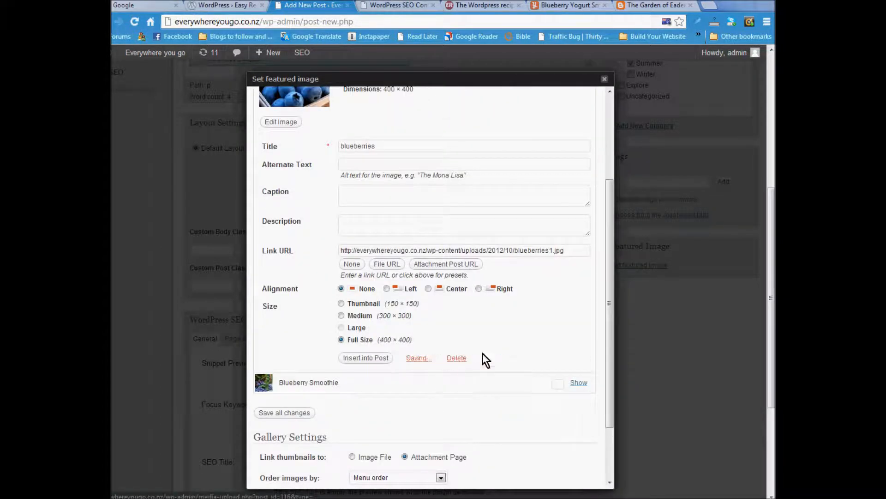
left_click(605, 79)
scroll(403, 270, "up", 3)
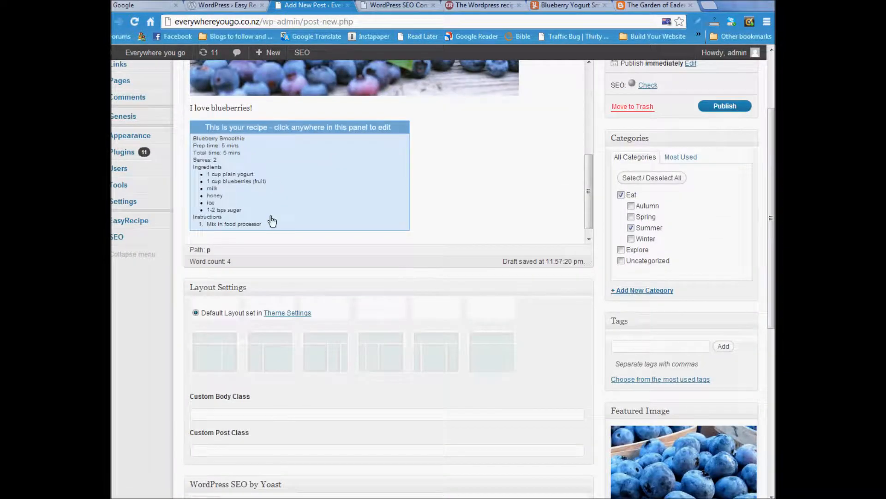
- Reopen the Blueberry Smoothie recipe card and save it with Update Recipe
left_click(266, 160)
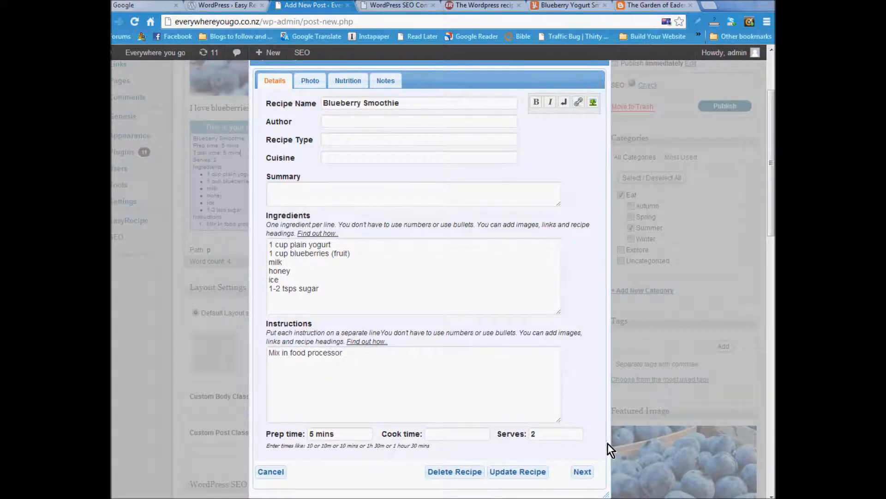
scroll(608, 443, "down", 1)
left_click(519, 418)
scroll(431, 168, "up", 8)
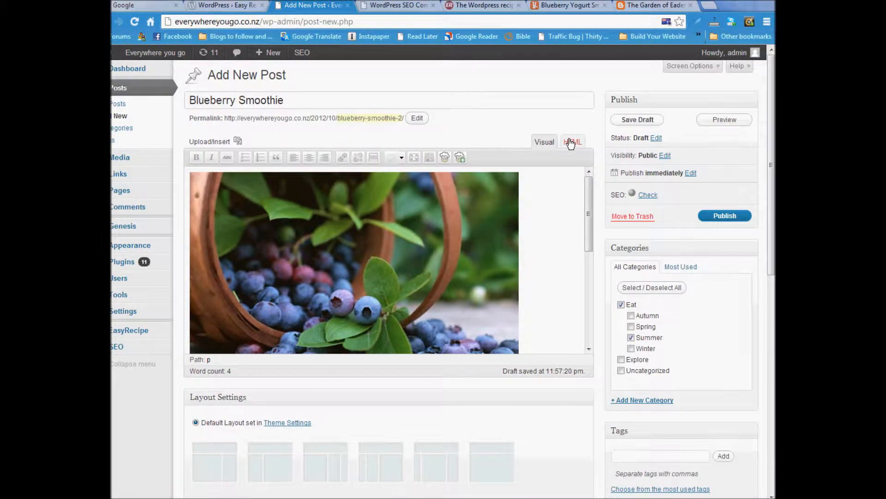
- Check the post's HTML markup, then return to the Visual view and review the post
left_click(573, 142)
scroll(309, 228, "down", 5)
scroll(309, 229, "down", 3)
scroll(292, 283, "up", 5)
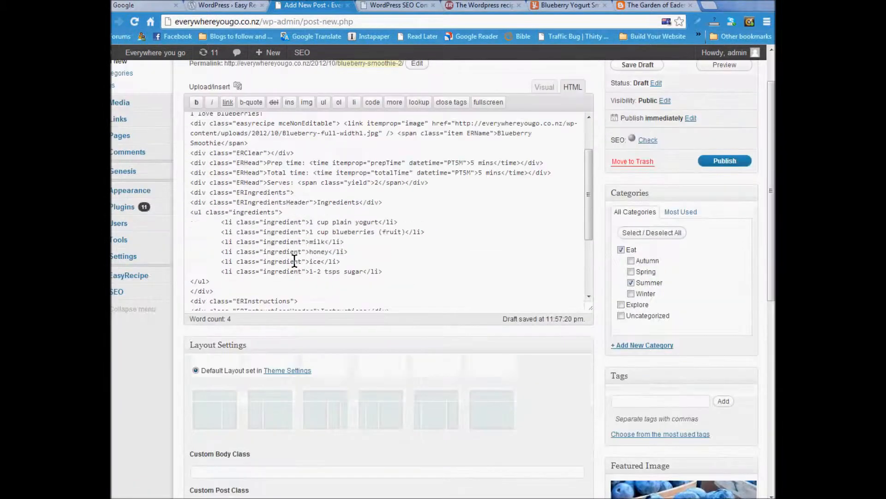
scroll(294, 261, "up", 4)
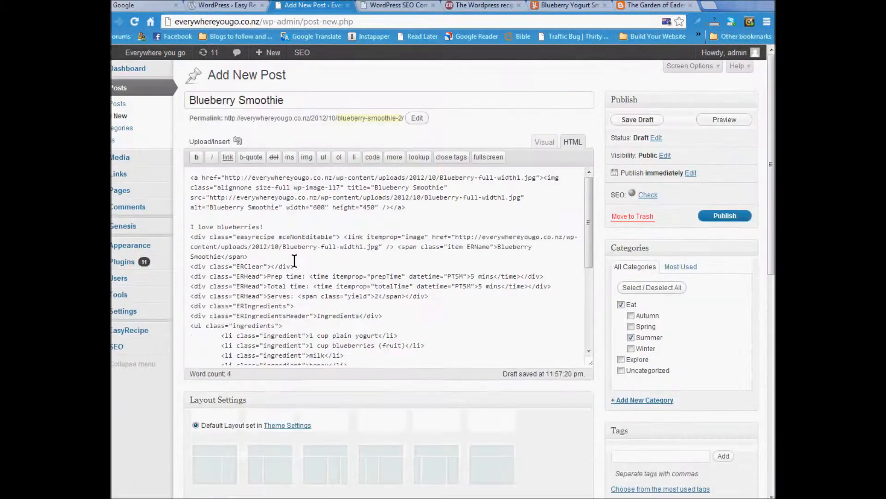
left_click(547, 143)
scroll(358, 222, "down", 5)
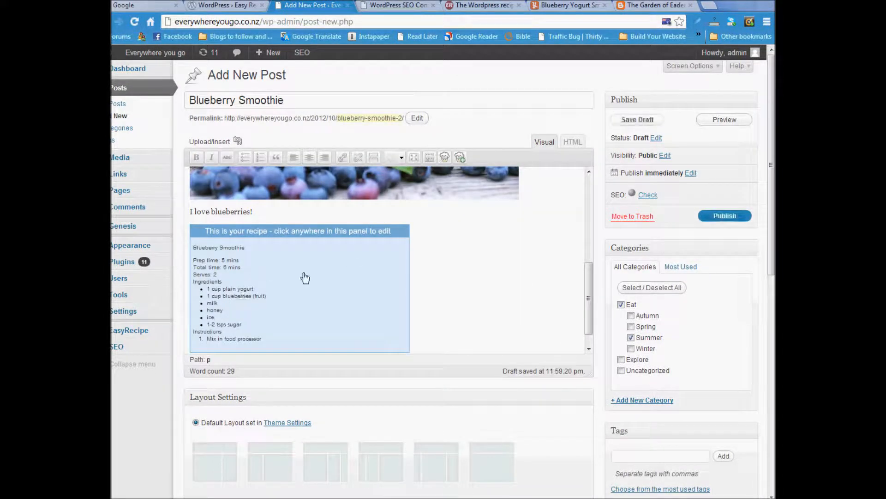
scroll(360, 271, "down", 1)
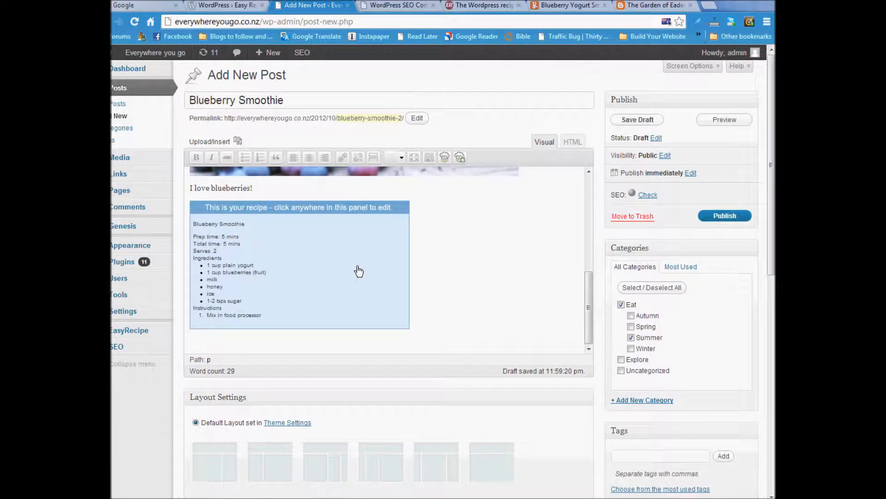
scroll(516, 313, "down", 1)
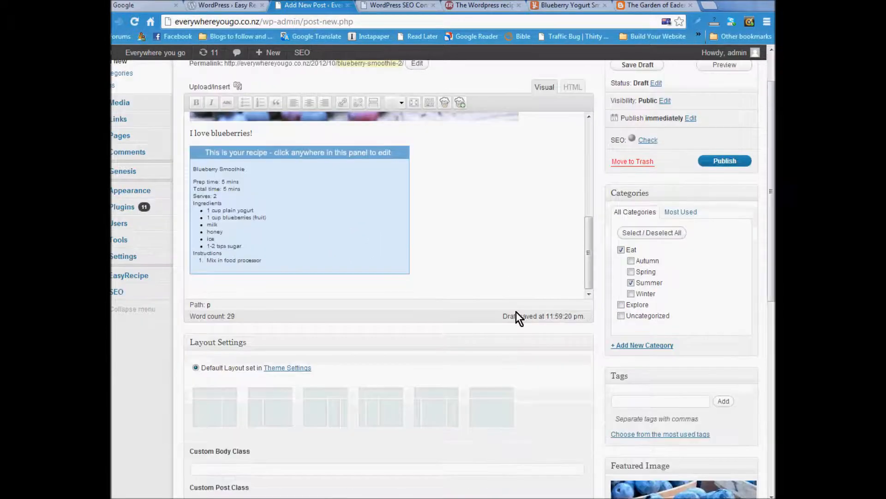
scroll(516, 312, "down", 4)
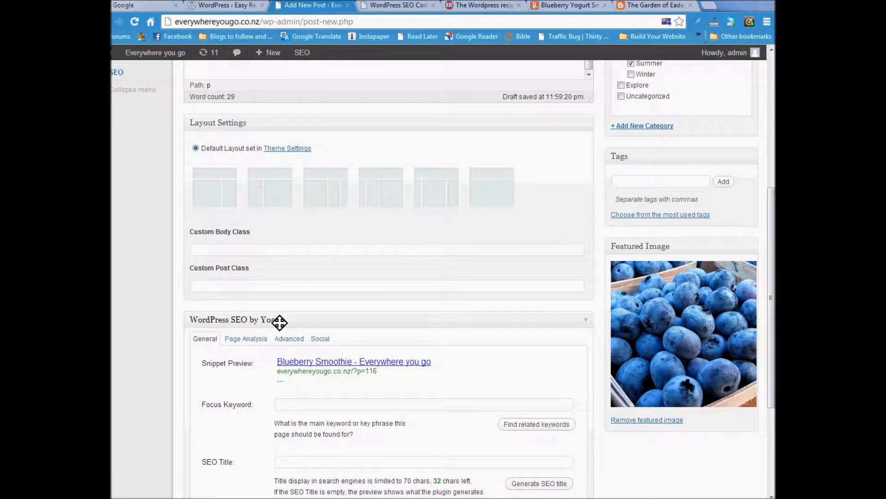
scroll(325, 323, "down", 1)
- Set the Yoast focus keyword to 'Blueberry Smoothie' and generate the SEO title 'Blueberry Smoothie - Everywhere you go'
left_click(300, 349)
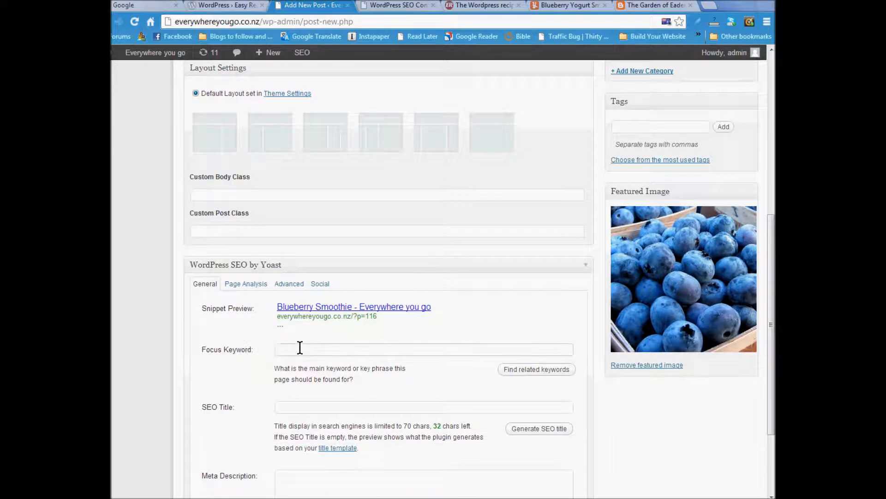
type("Blueberry Smoothie")
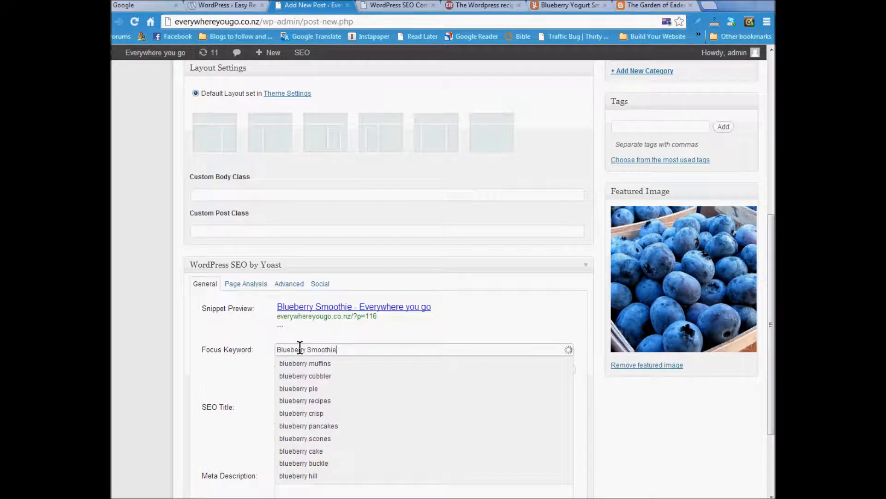
left_click(246, 378)
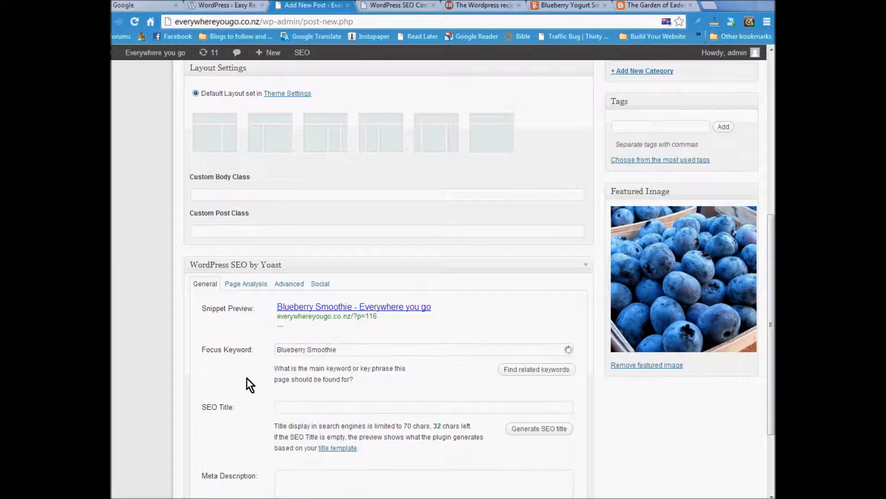
left_click(544, 430)
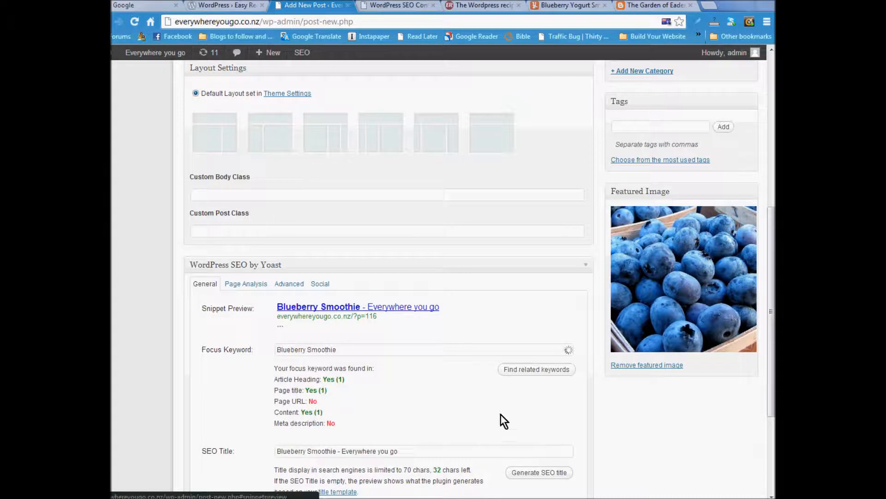
scroll(426, 400, "down", 1)
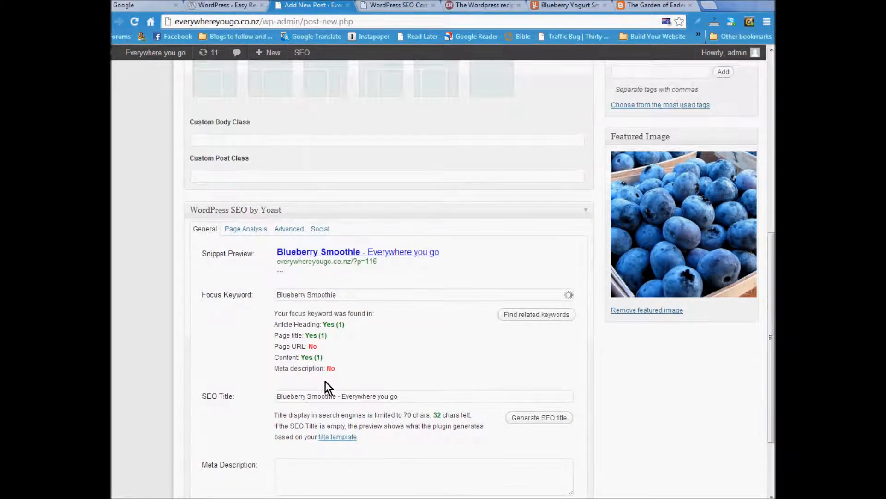
scroll(325, 381, "down", 1)
left_click(340, 416)
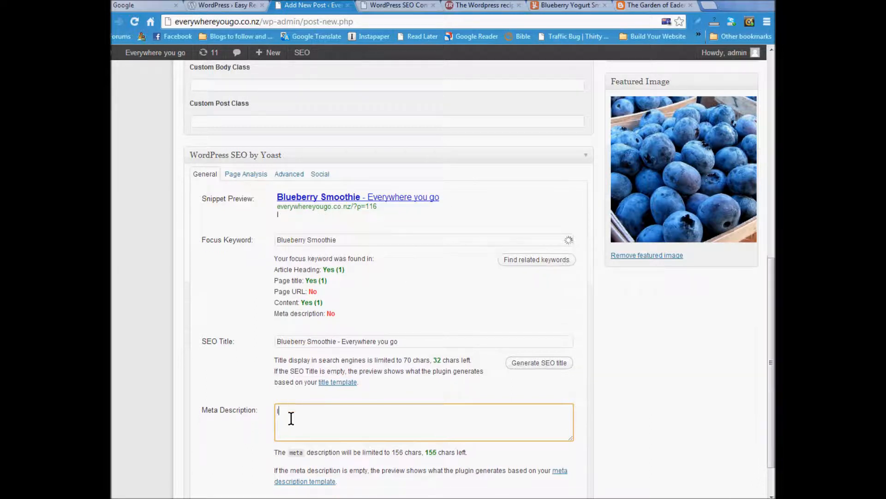
- Enter the meta description 'I love blueberries. Here is my favourite blueberry smoothie recipes'
type("blueberries. Here is my favourite ble")
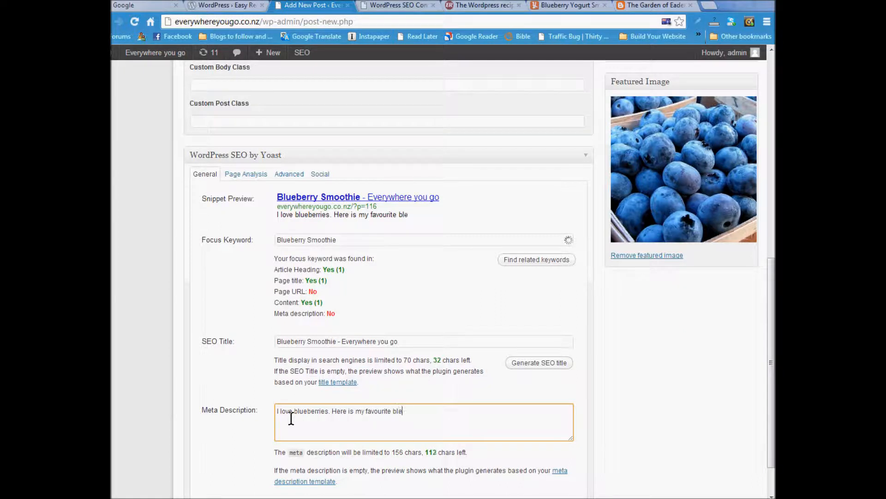
key("BackSpace")
key("BackSpace")
type("ueberry sm")
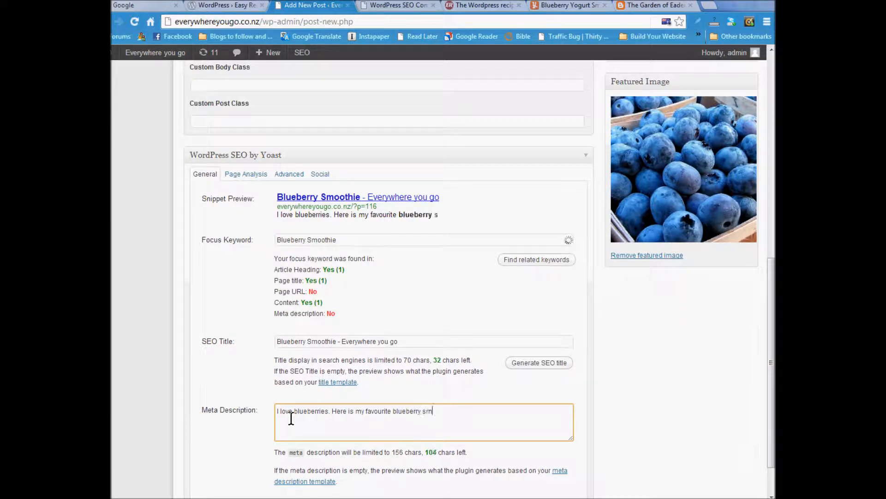
type("oothie ")
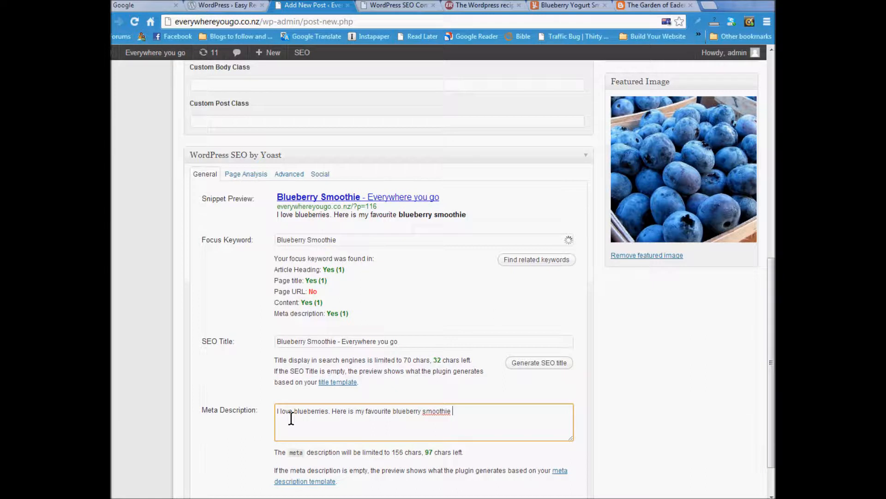
type("recipes")
scroll(495, 431, "down", 2)
scroll(496, 433, "up", 10)
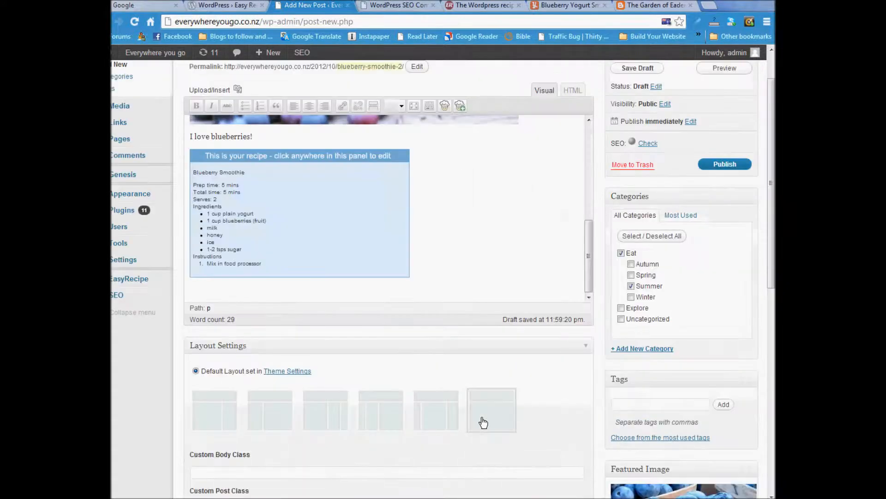
- Save the post as a draft and remove the trailing 2 from the permalink slug
left_click(628, 120)
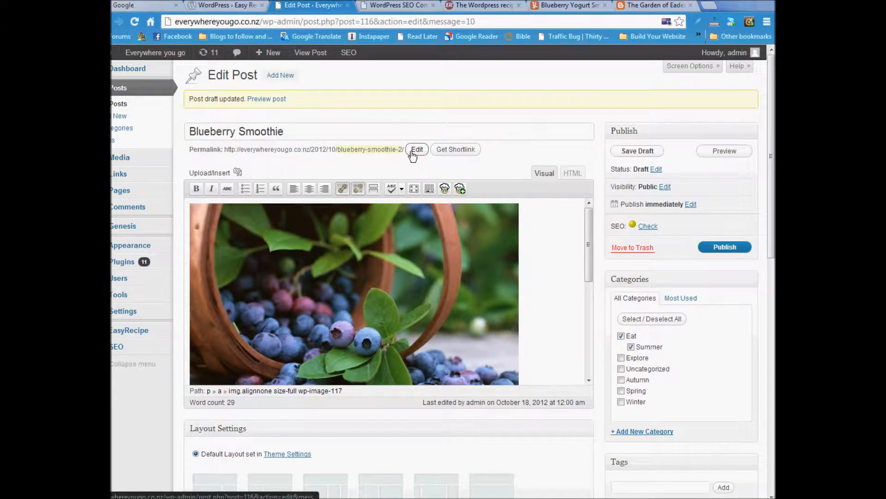
left_click(413, 150)
left_click(437, 152)
key("BackSpace")
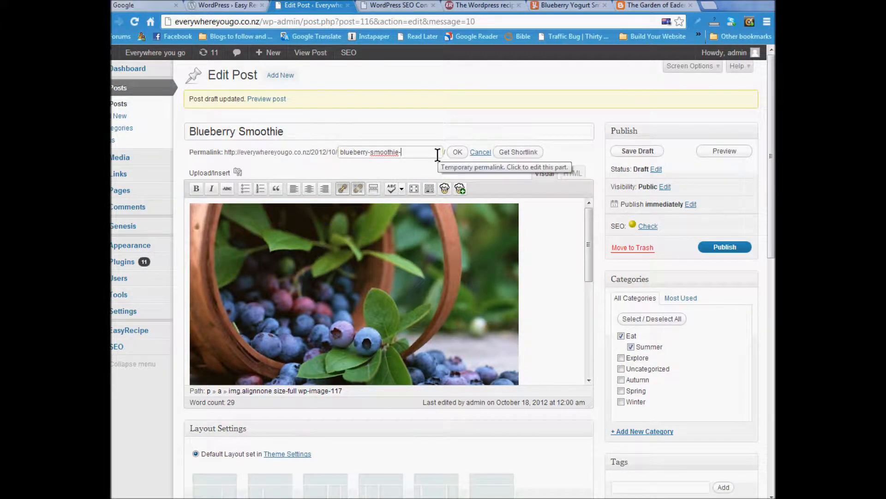
left_click(457, 152)
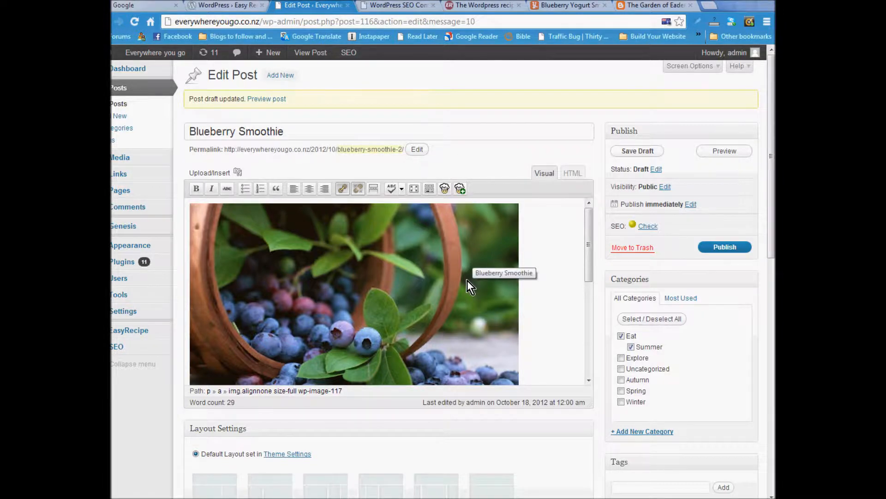
- Correct the permalink slug to read blueberry-smoothie-recipe
scroll(467, 281, "down", 3)
scroll(439, 381, "down", 10)
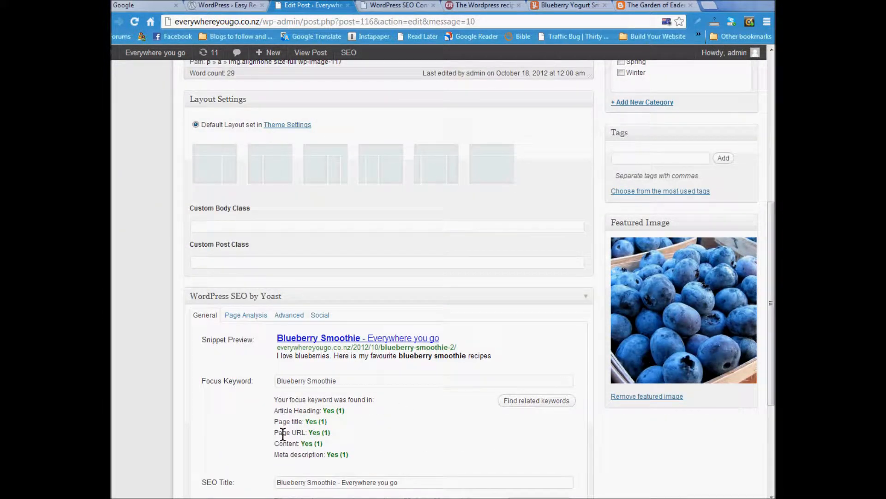
scroll(388, 411, "up", 7)
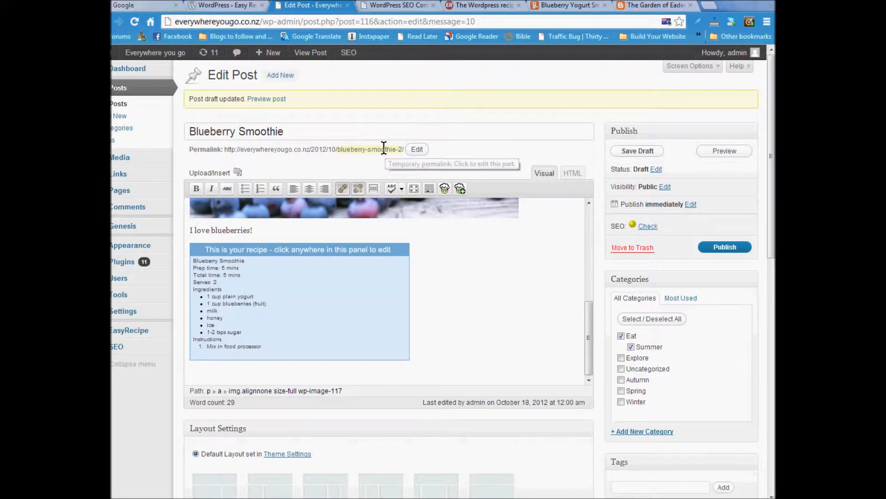
left_click(417, 149)
key("End")
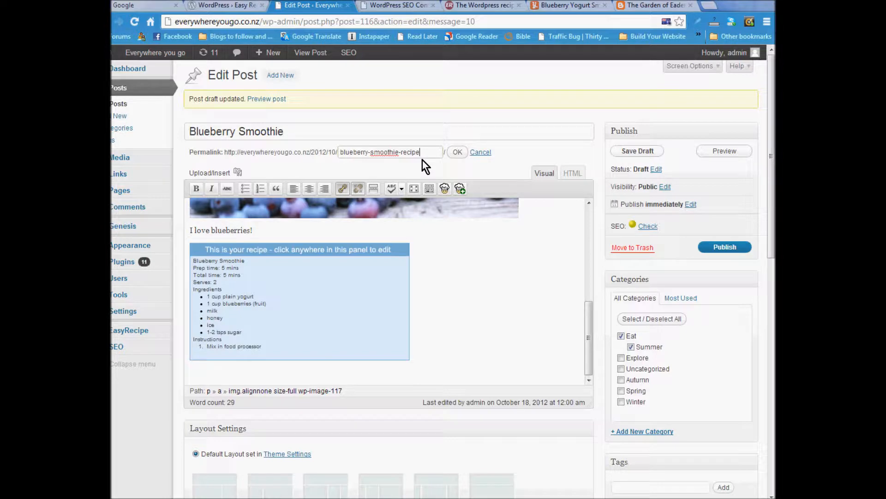
left_click(457, 152)
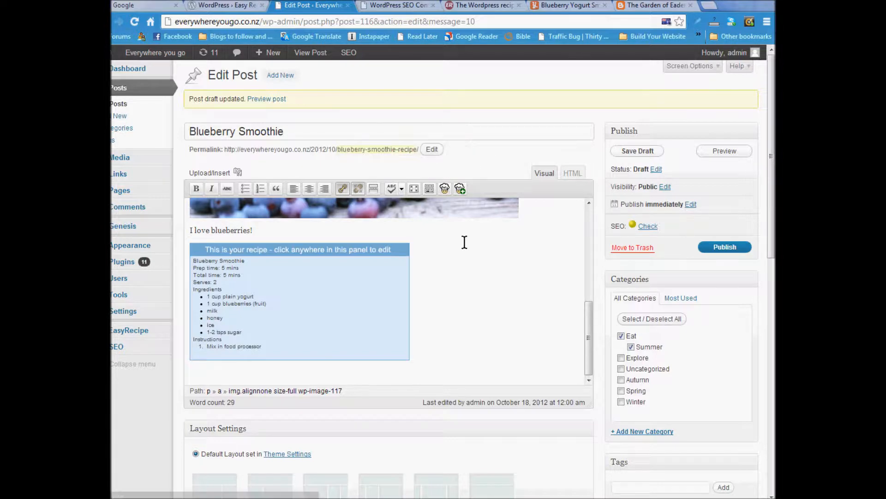
scroll(464, 242, "down", 2)
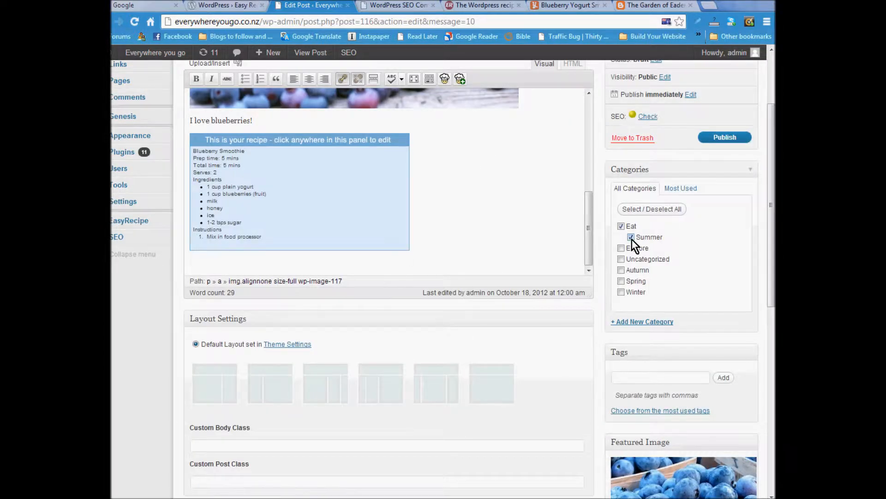
- Add the tag 'blueberries' to the post
scroll(683, 268, "down", 2)
left_click(649, 267)
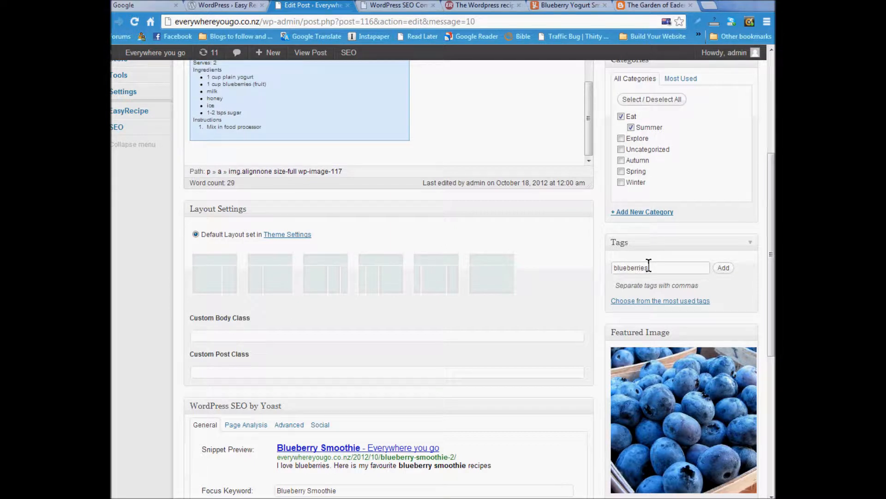
left_click(724, 268)
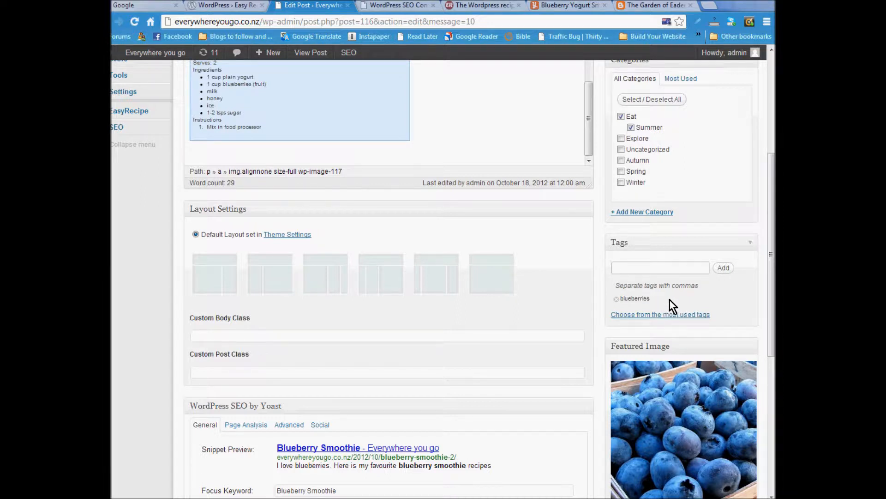
- Show the most used tags list and review the post settings
scroll(669, 299, "down", 3)
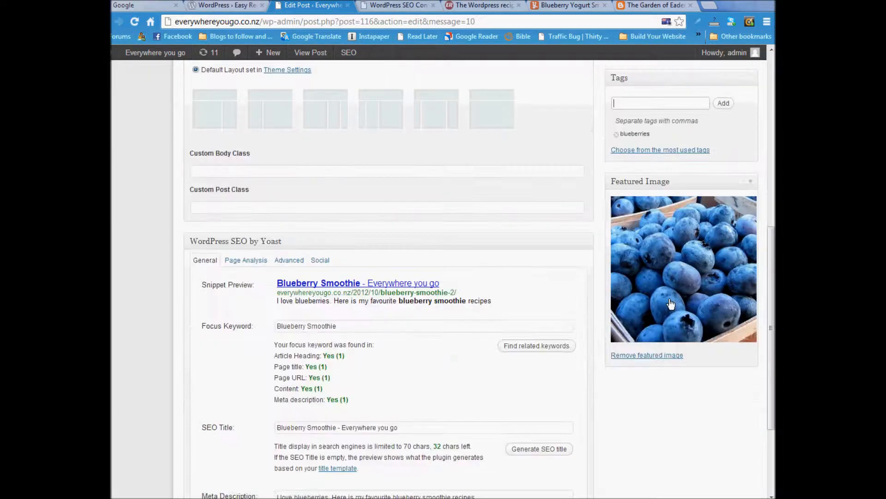
left_click(669, 150)
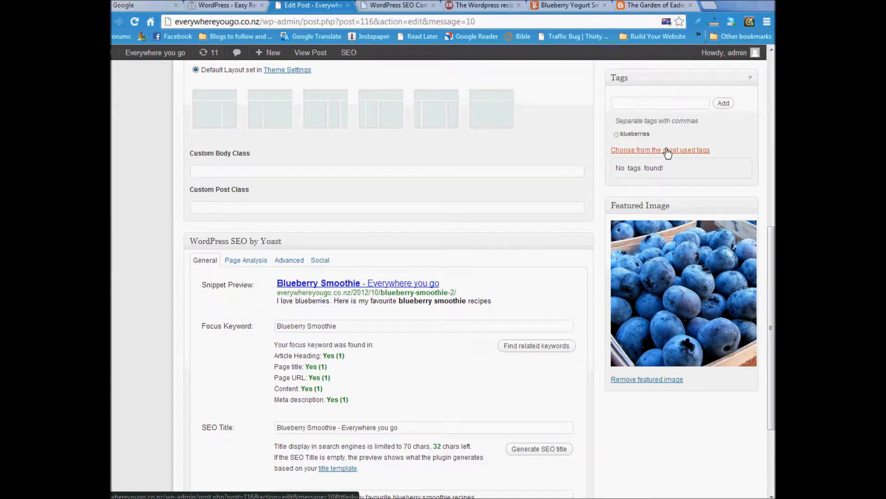
scroll(676, 153, "up", 1)
scroll(678, 176, "up", 4)
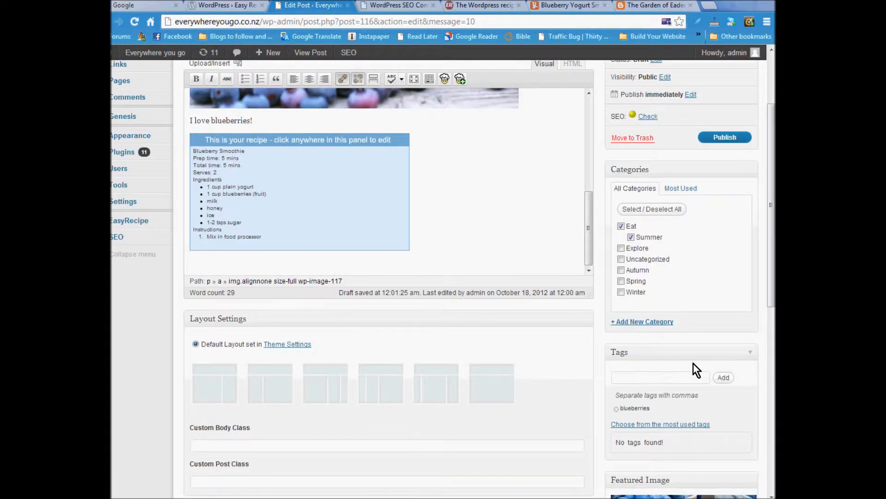
scroll(530, 317, "down", 2)
scroll(530, 319, "down", 3)
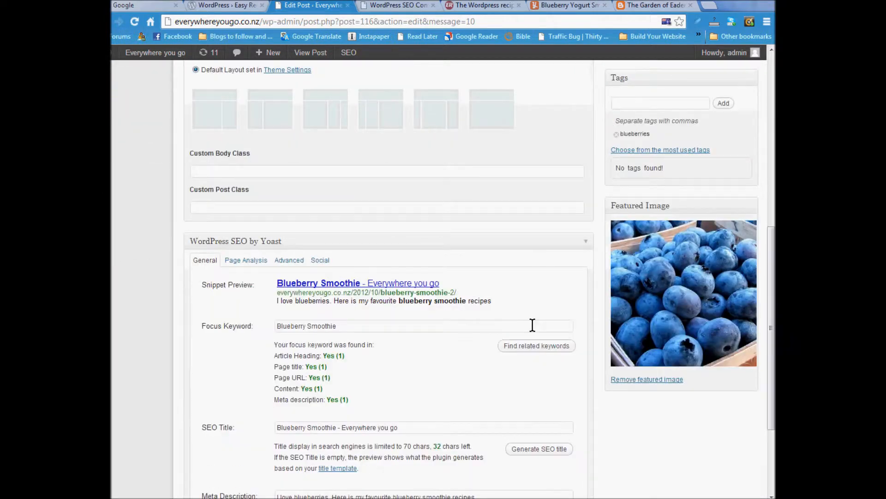
scroll(492, 347, "up", 7)
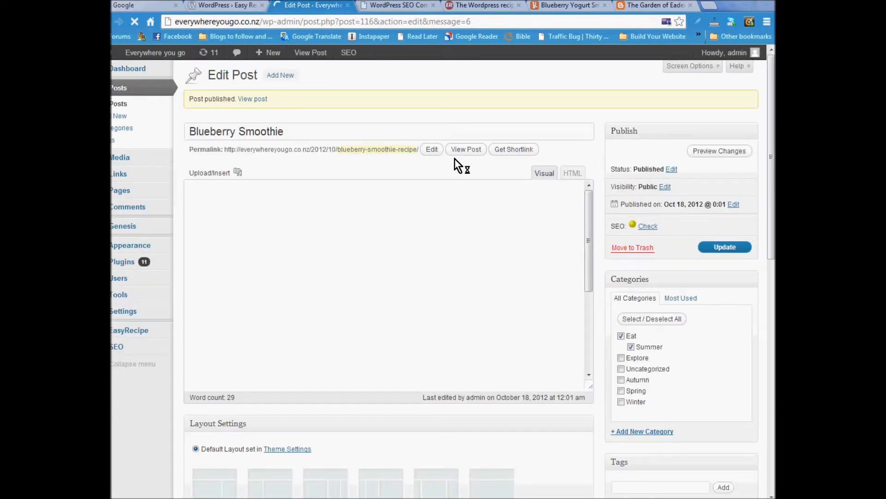
- View the live Blueberry Smoothie post and check its photo, recipe card and blueberries tag
left_click(475, 149)
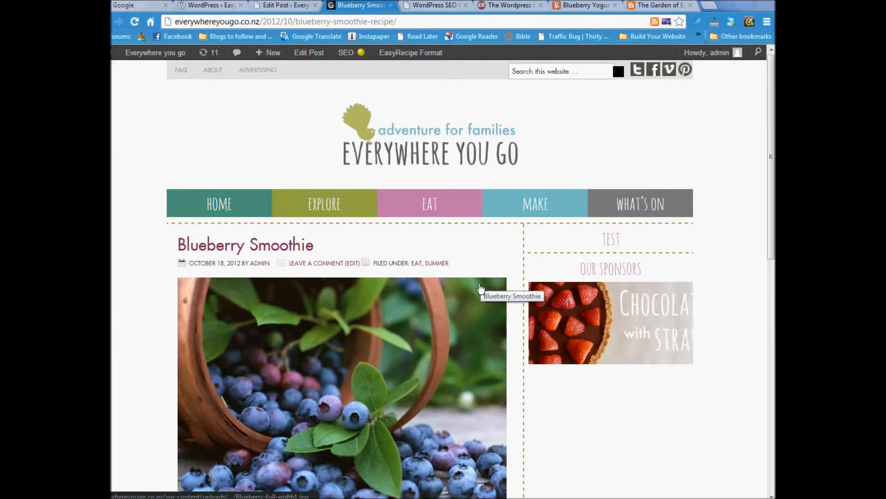
scroll(482, 286, "down", 5)
scroll(480, 289, "down", 7)
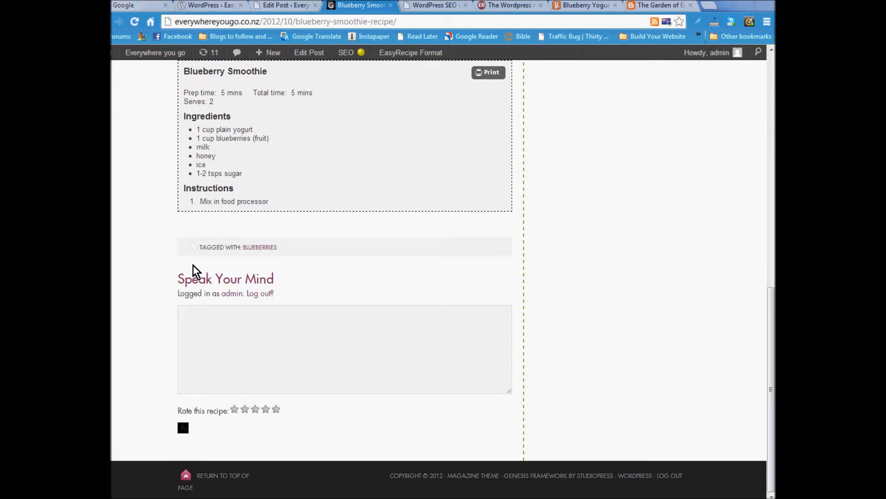
scroll(349, 263, "up", 12)
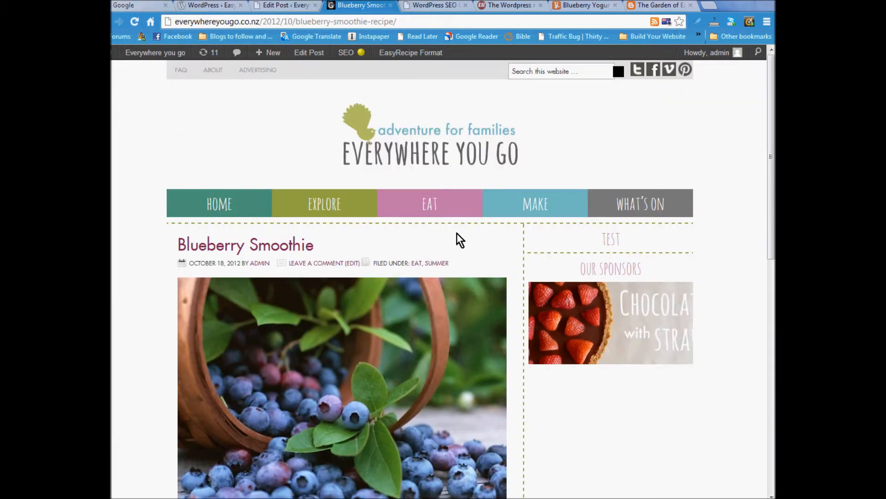
- Go to the site's Eat page and find Blueberry Smoothie in the Eat Summer row
left_click(413, 208)
scroll(367, 290, "down", 2)
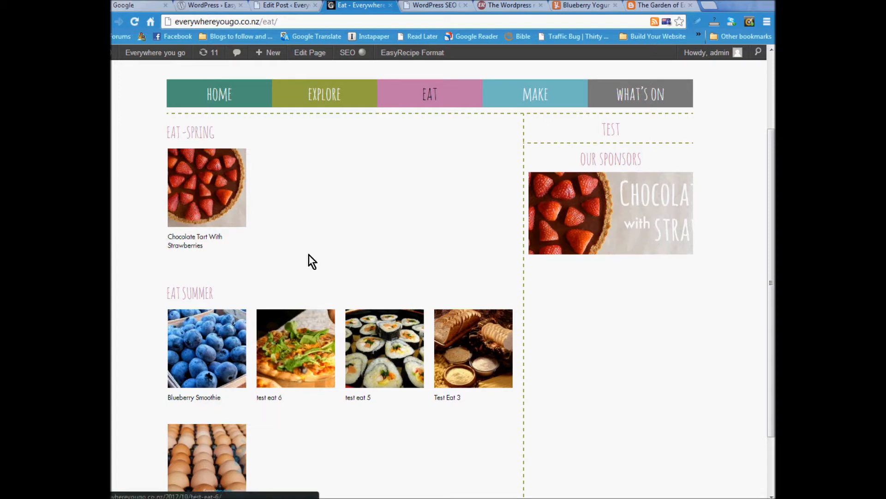
scroll(314, 251, "down", 1)
scroll(314, 250, "down", 1)
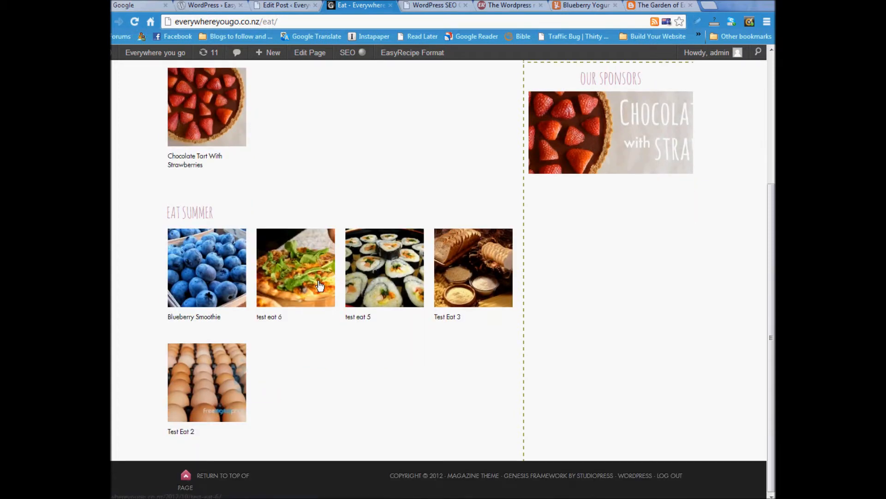
scroll(325, 285, "up", 4)
scroll(324, 286, "down", 3)
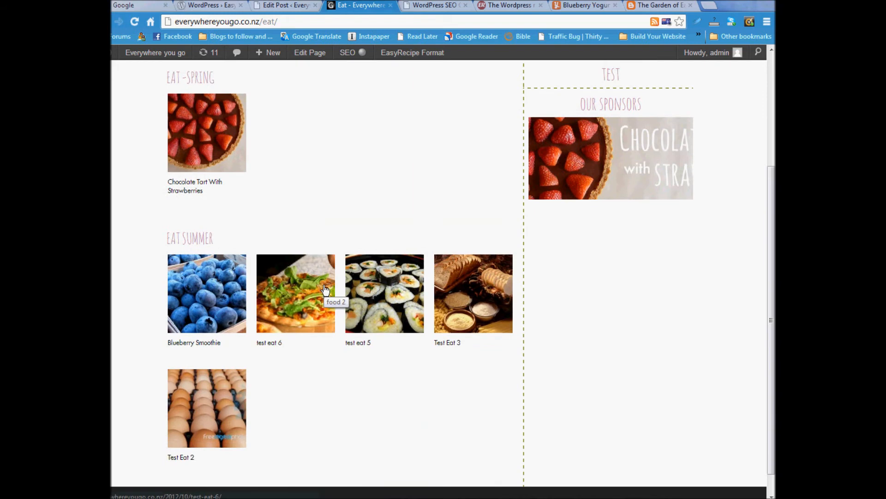
scroll(325, 289, "up", 3)
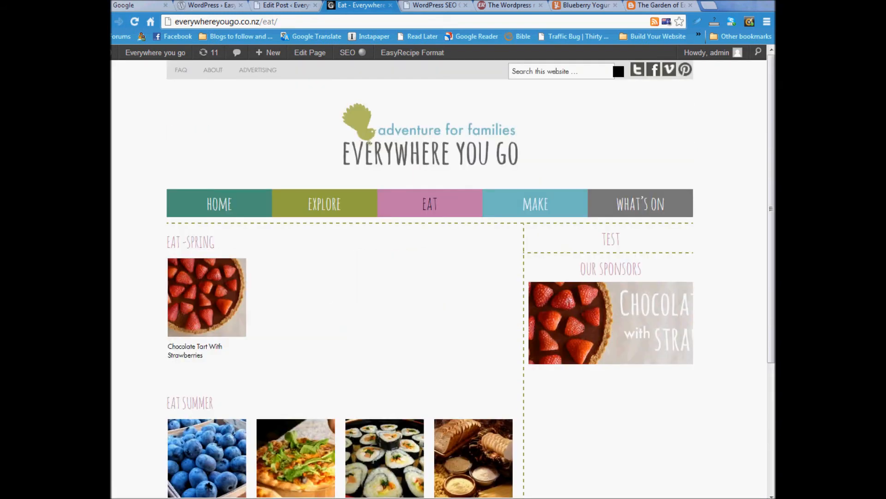